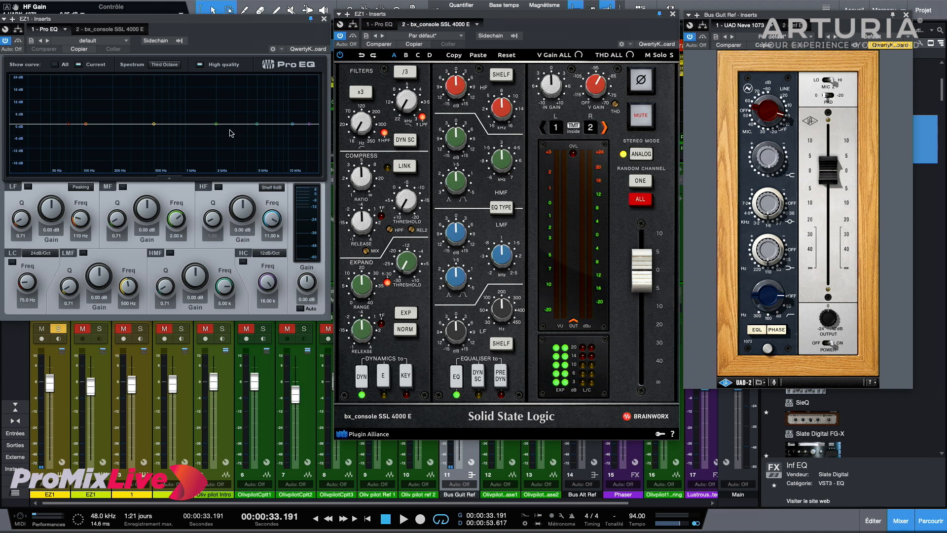
Boost the Pro EQ MF band to about 14.8 dB at 2.27 kHz, with its Q narrowed to about 4.6
drag(216, 124, 215, 102)
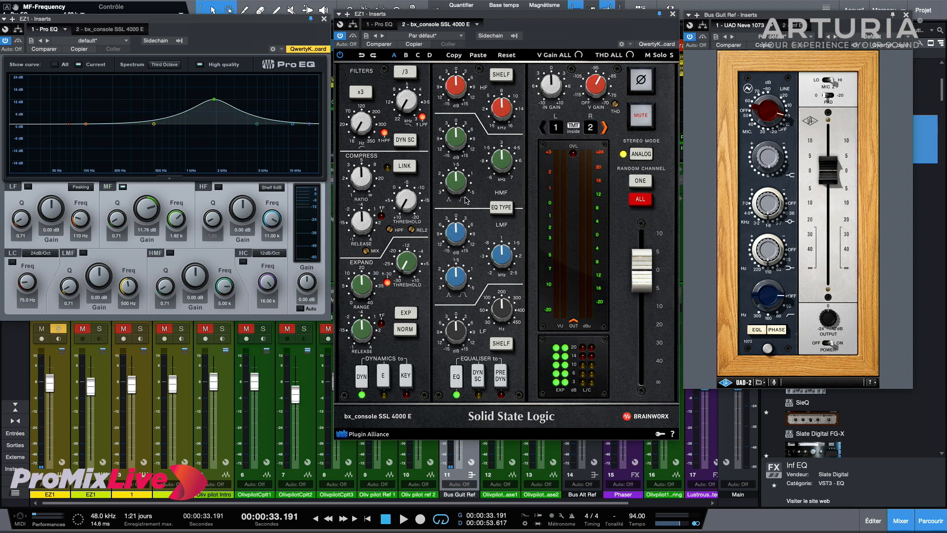
scroll(216, 102, up, 10)
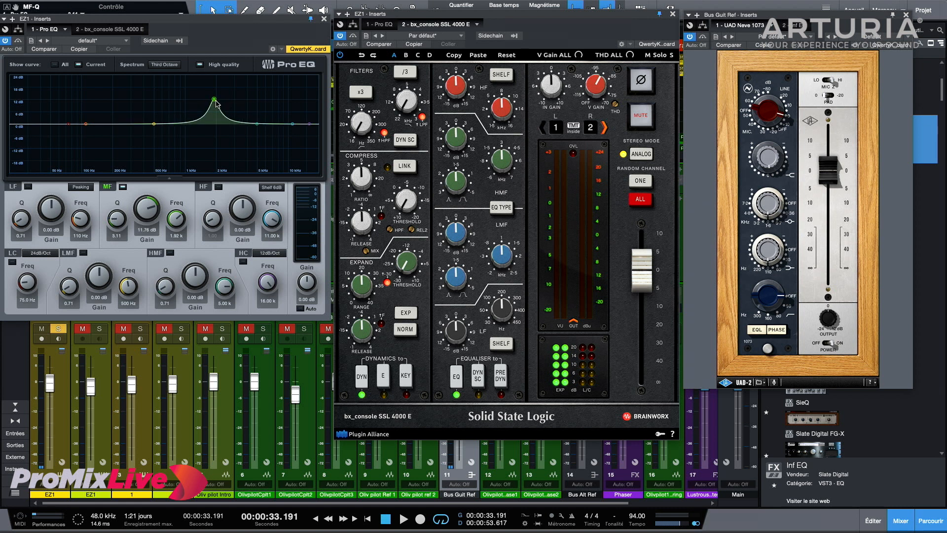
scroll(216, 103, down, 2)
drag(215, 100, 222, 94)
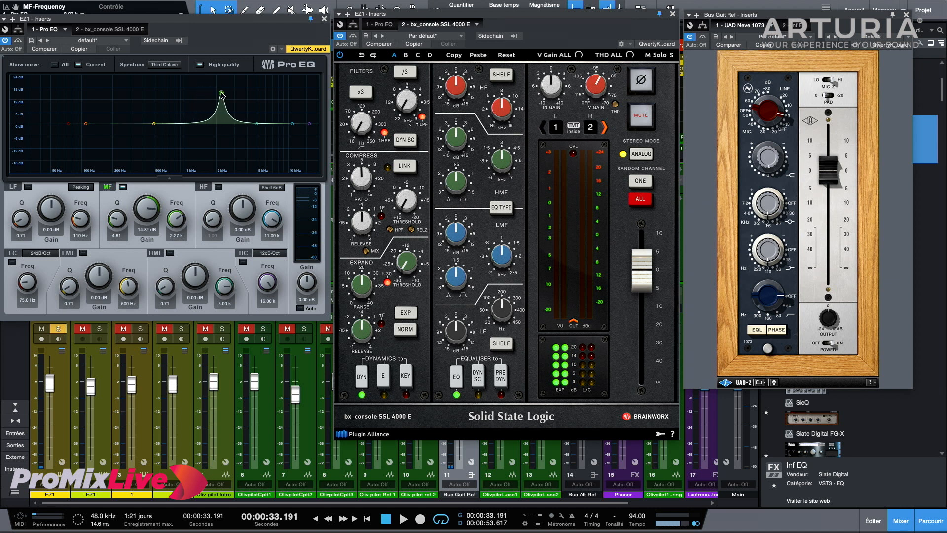
Boost the Pro EQ LF band about 12 dB near 99 Hz, and try the Shelf 6dB type before returning to Peaking
drag(68, 124, 82, 101)
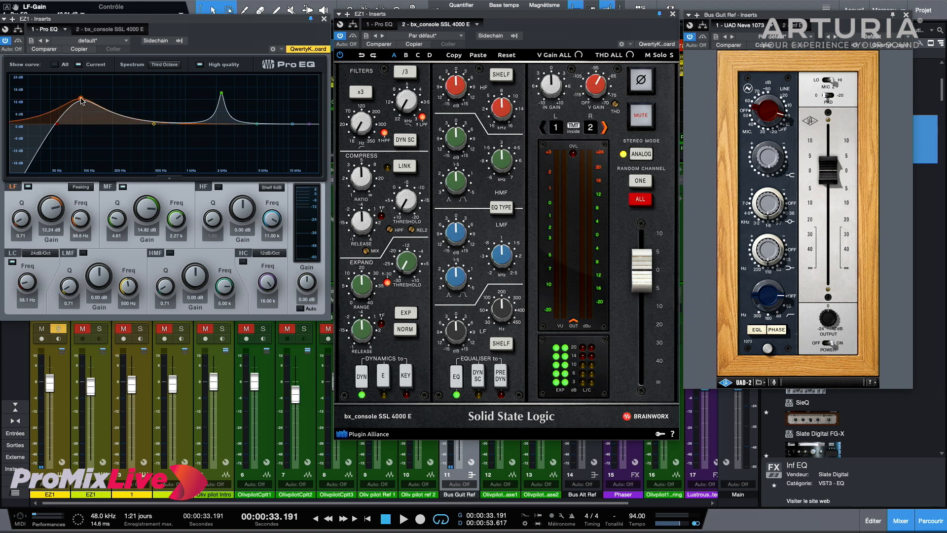
click(81, 187)
click(113, 210)
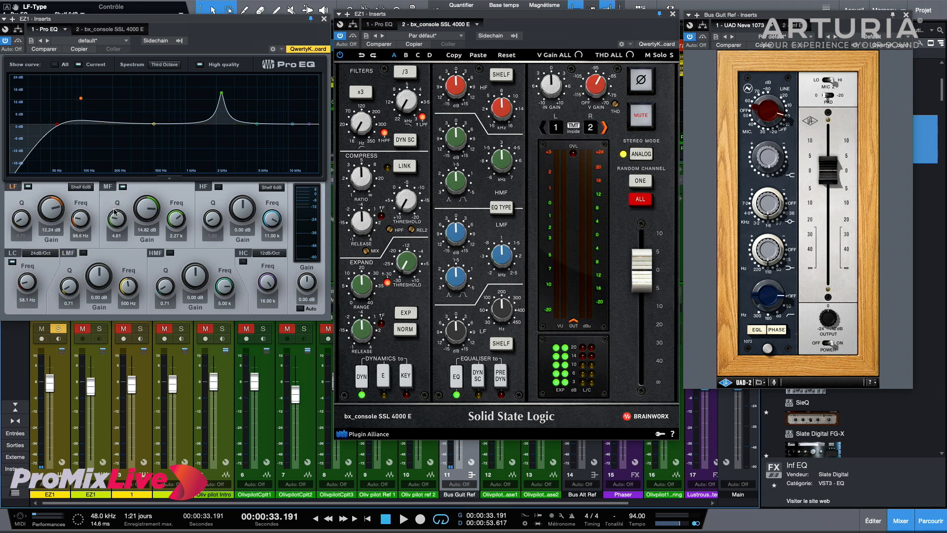
click(91, 188)
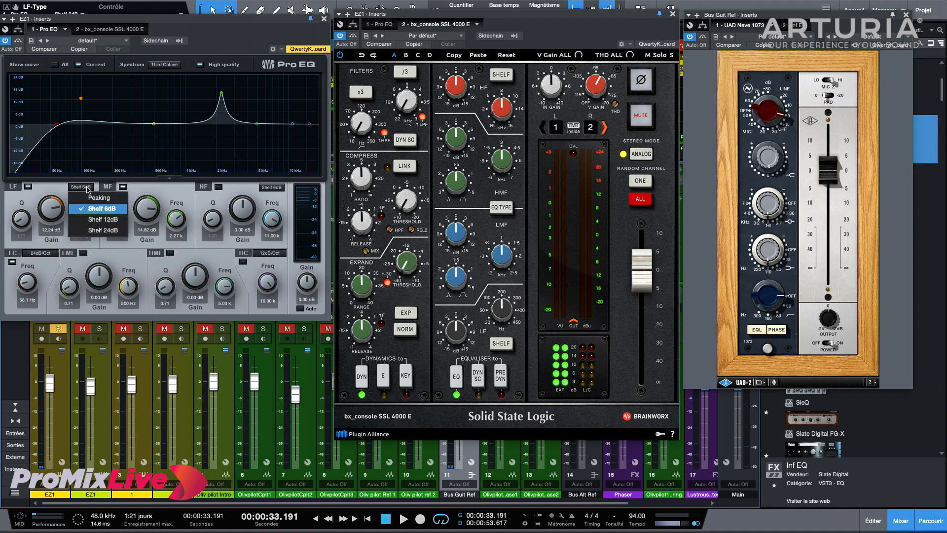
click(98, 199)
drag(81, 98, 102, 109)
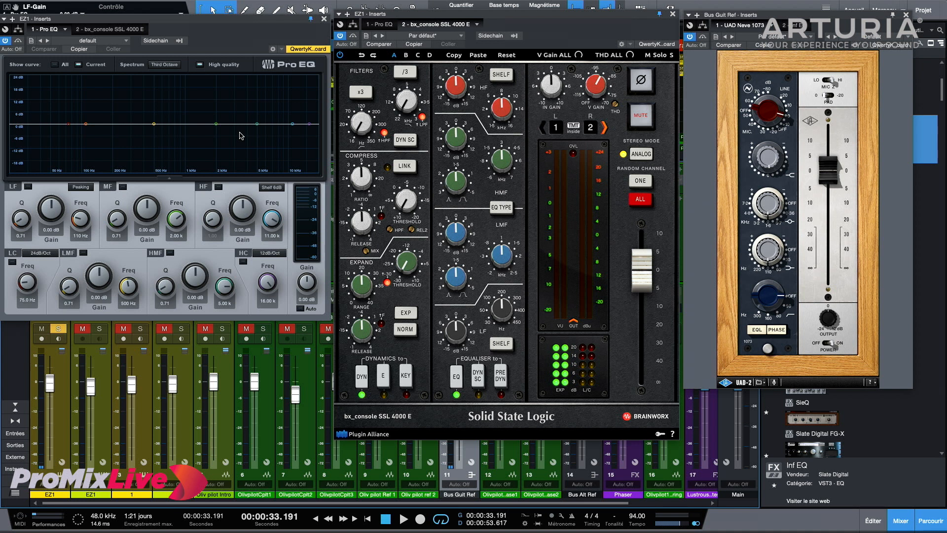
Move the SSL console and Pro EQ windows apart, and audition the SSL high-pass filter frequency during playback
drag(594, 15, 802, 11)
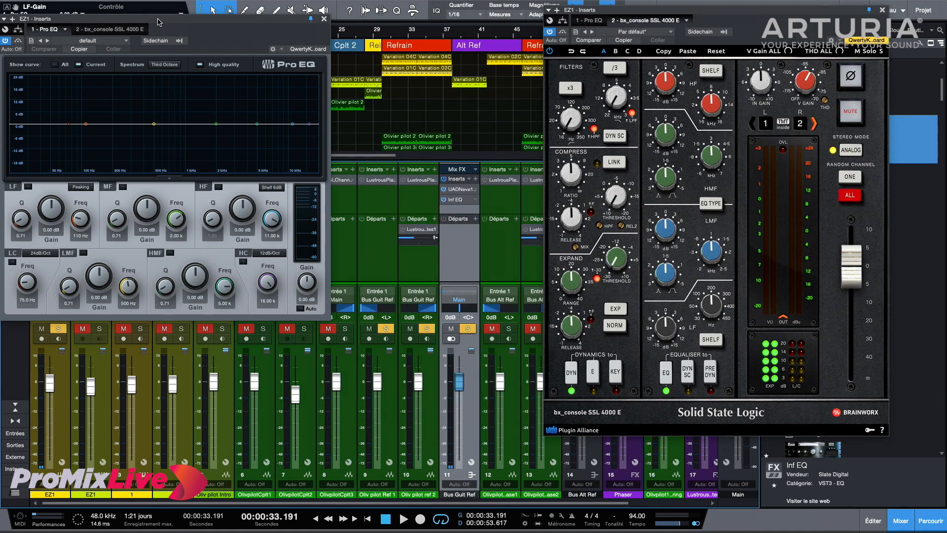
drag(159, 19, 264, 17)
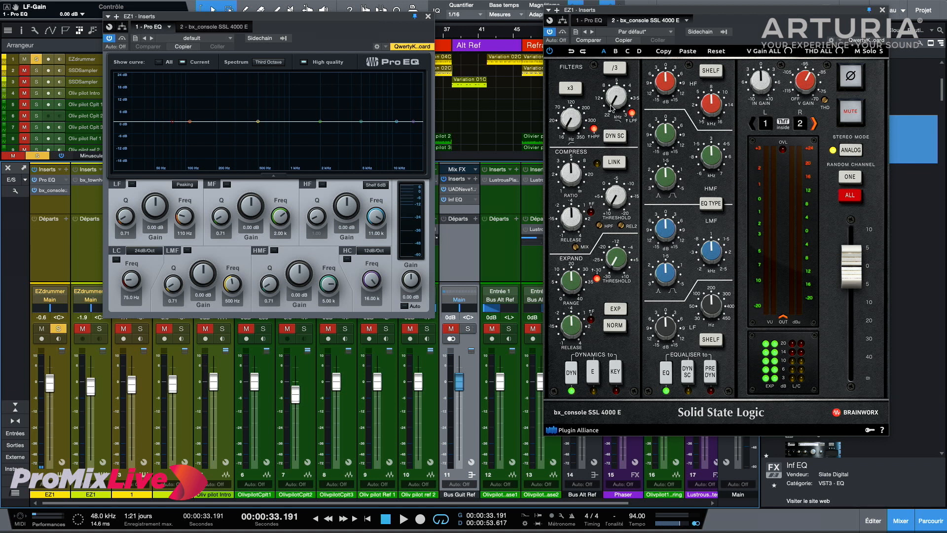
mouse_move(570, 125)
mouse_down()
mouse_move(571, 71)
mouse_move(558, 118)
mouse_up()
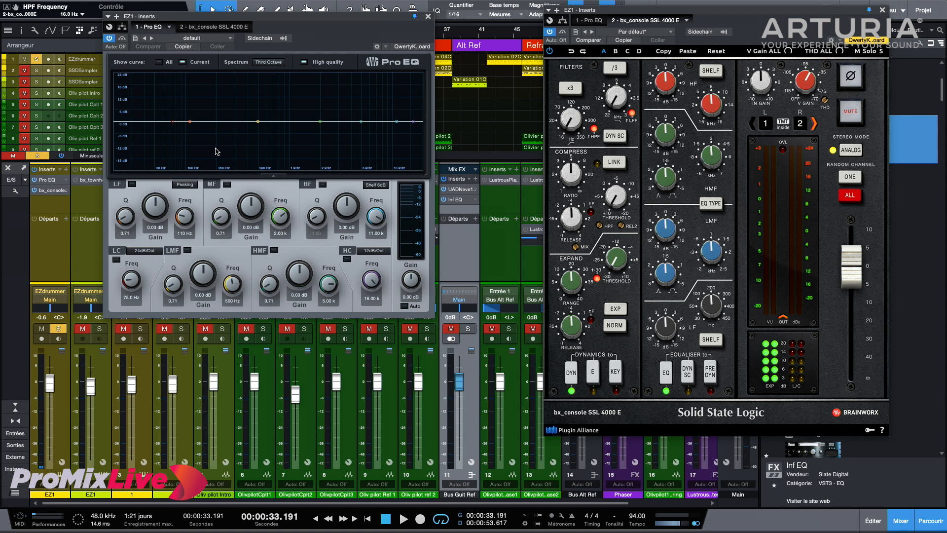
key(space)
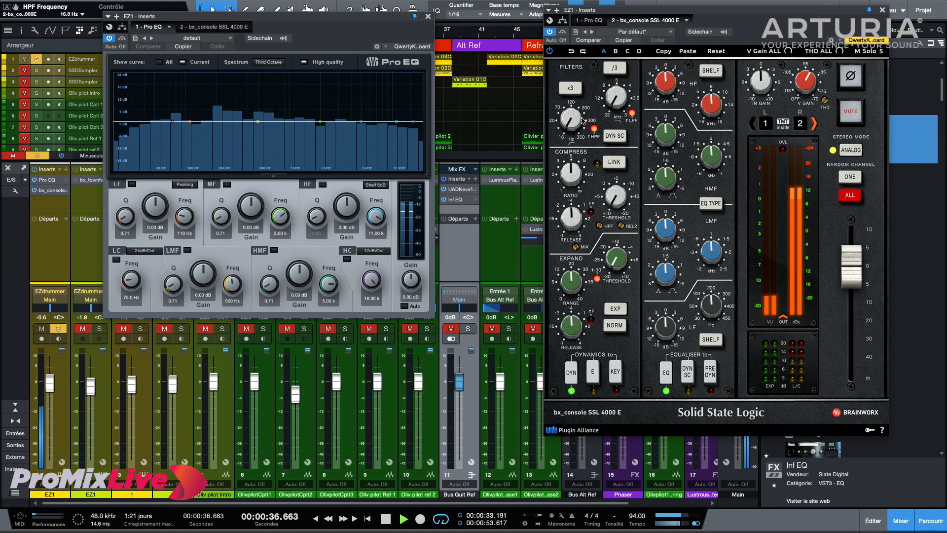
drag(588, 120, 572, 150)
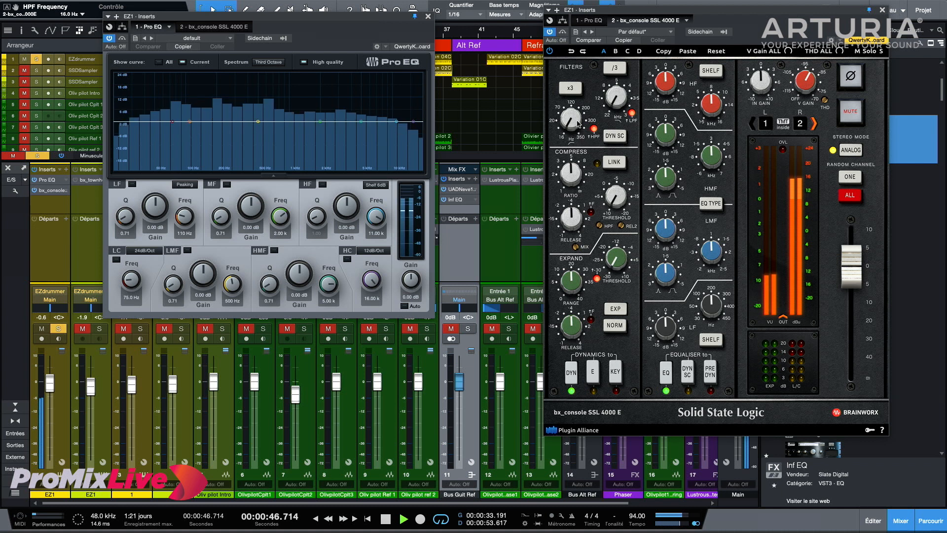
Activate Pro EQ's low-cut filter near 74 Hz and audition a 48dB/Oct slope while sweeping its frequency up to about 93 Hz
mouse_move(174, 125)
mouse_down()
mouse_move(163, 126)
mouse_move(353, 129)
mouse_move(166, 127)
mouse_up()
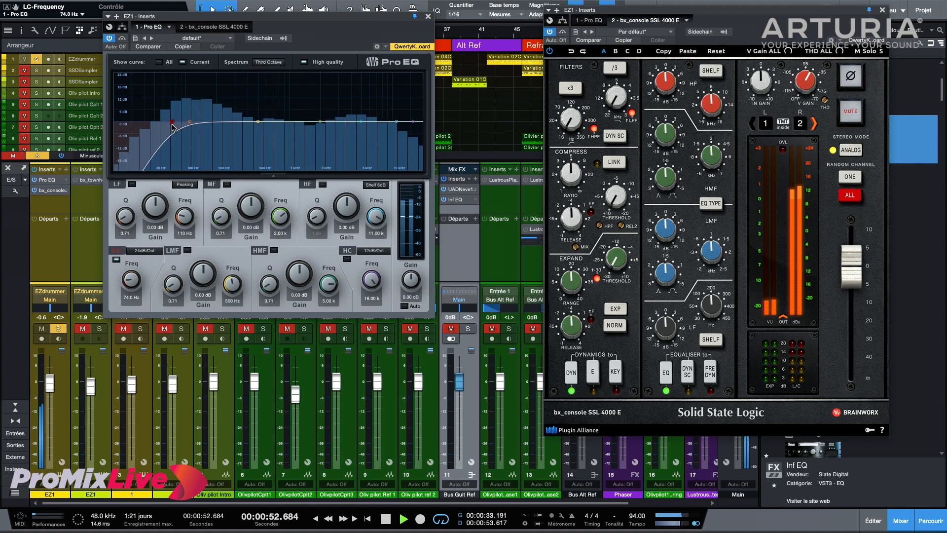
click(149, 253)
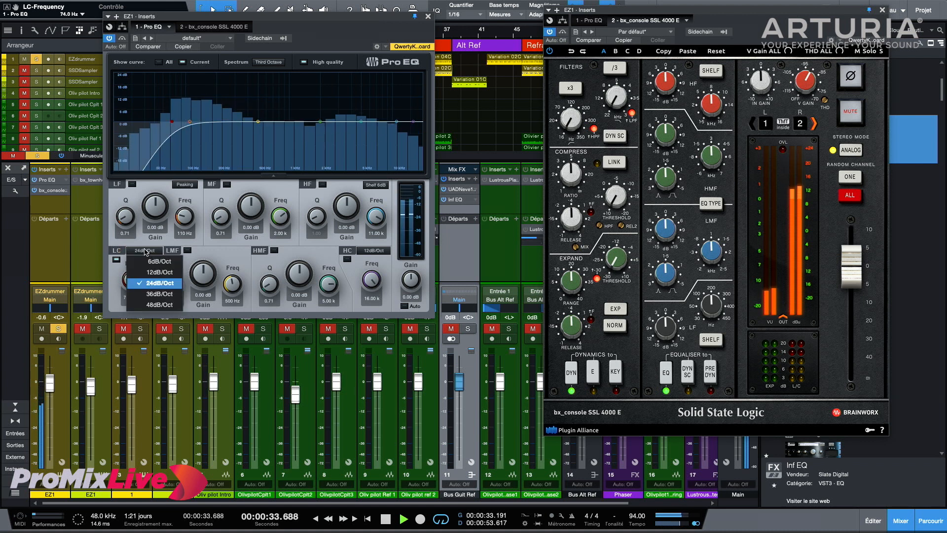
click(151, 294)
mouse_move(172, 124)
mouse_down()
mouse_move(155, 130)
mouse_move(229, 130)
mouse_move(184, 130)
mouse_up()
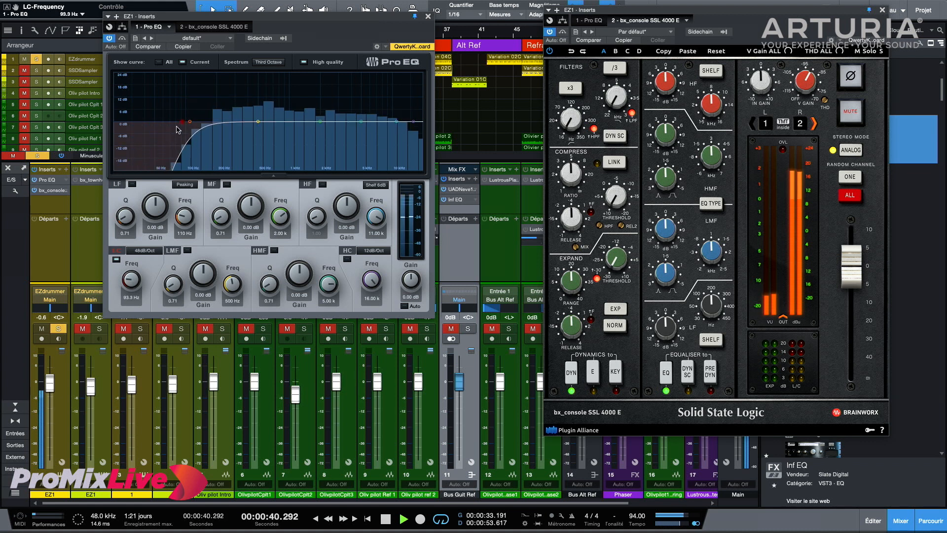
Set Pro EQ's low-cut slope to 24dB/Oct and its frequency to about 37.4 Hz, and stop playback
click(155, 249)
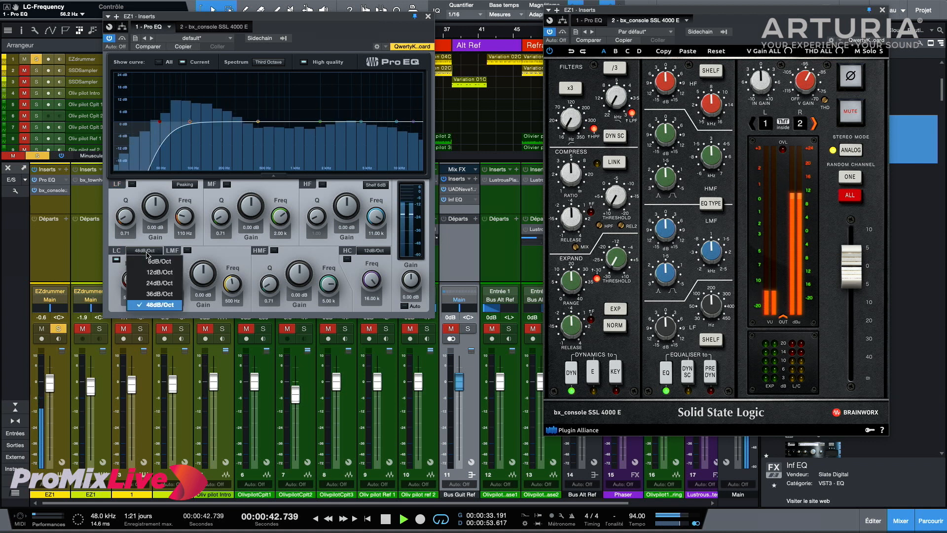
click(158, 283)
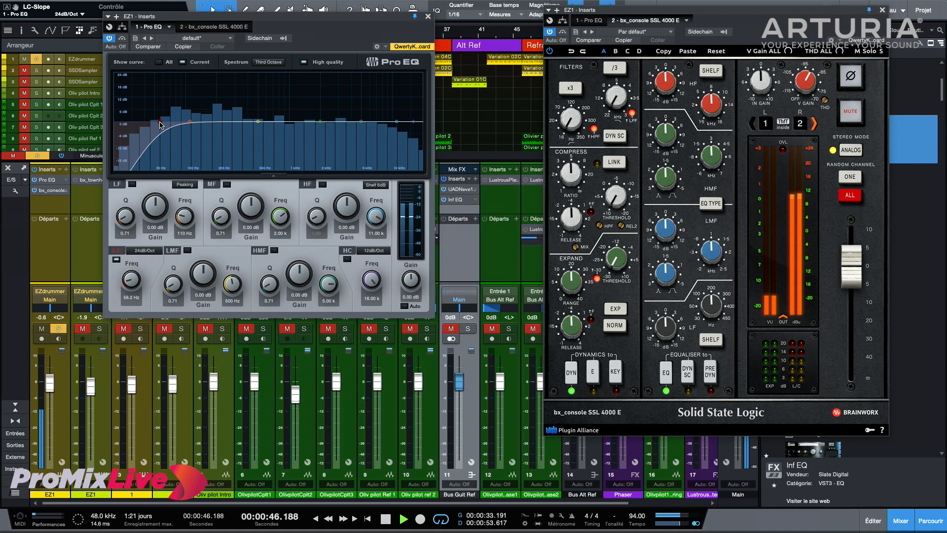
mouse_move(161, 124)
mouse_down()
mouse_move(191, 129)
mouse_move(129, 129)
mouse_move(143, 130)
mouse_up()
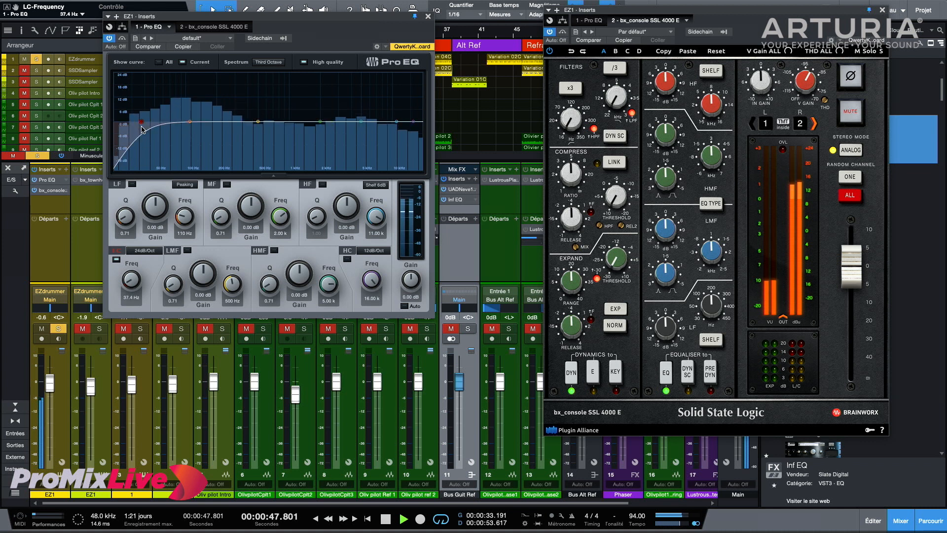
key(space)
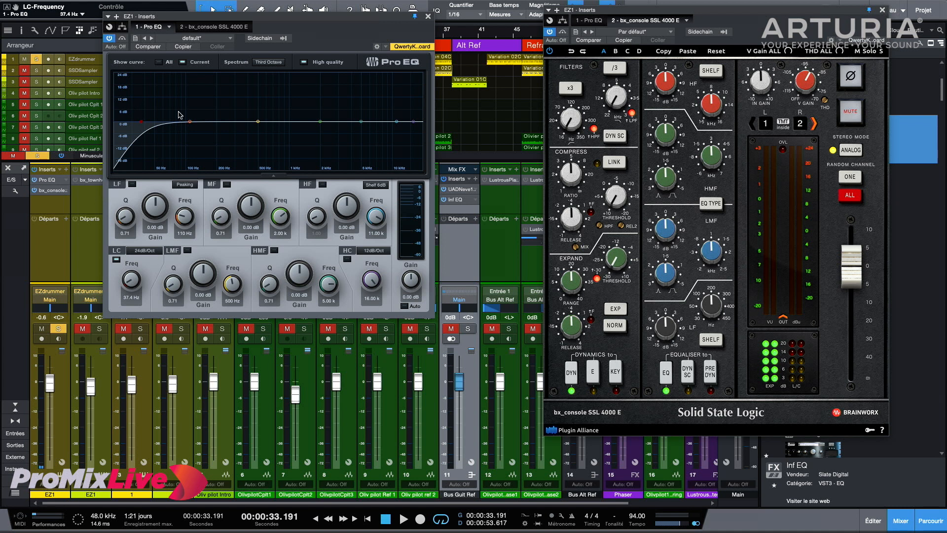
Bypass Pro EQ's low cut and set the SSL console's high-pass filter to about 31 Hz while listening to playback
click(116, 259)
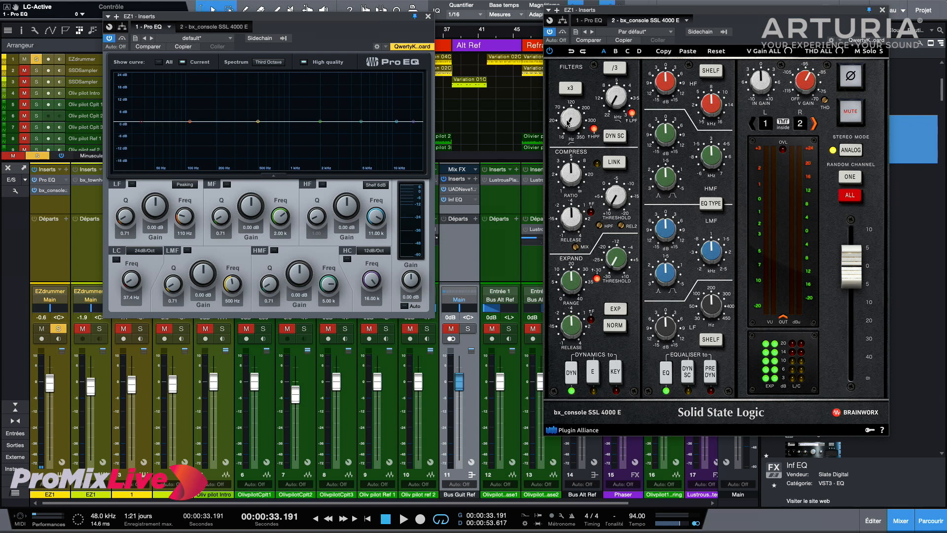
key(space)
drag(569, 122, 566, 77)
drag(561, 86, 559, 94)
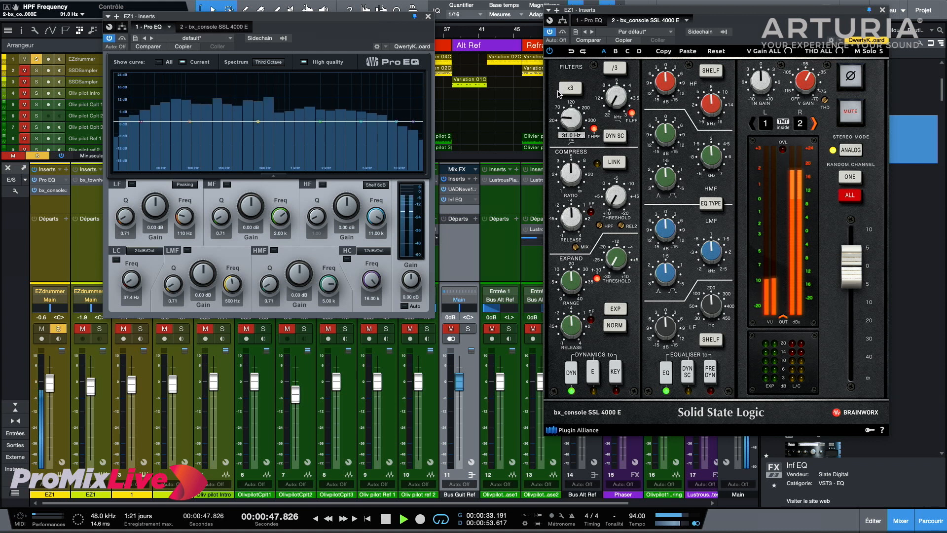
scroll(566, 123, up, 2)
key(space)
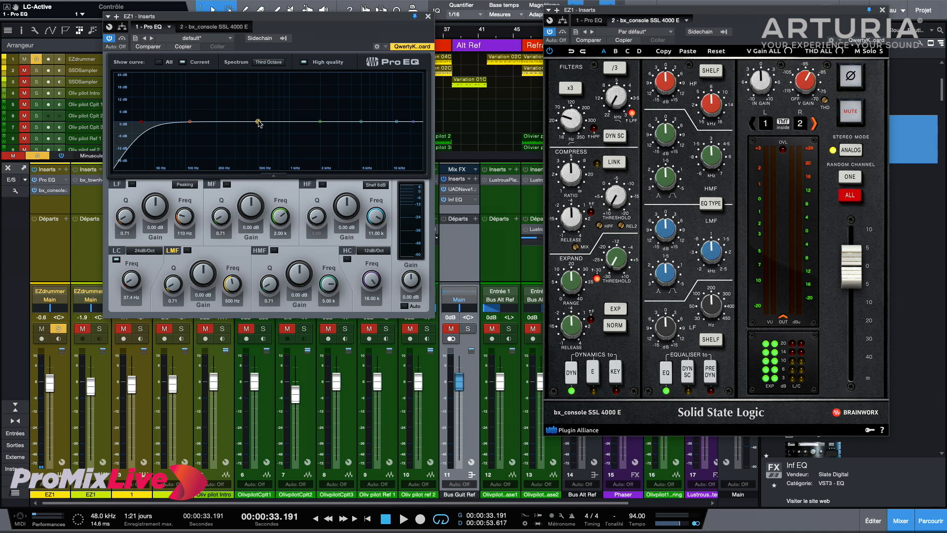
Boost the Pro EQ LMF band about 7.5 dB near 542 Hz and narrow its Q to about 2.72
mouse_move(259, 122)
mouse_down()
mouse_move(254, 108)
mouse_move(262, 108)
mouse_up()
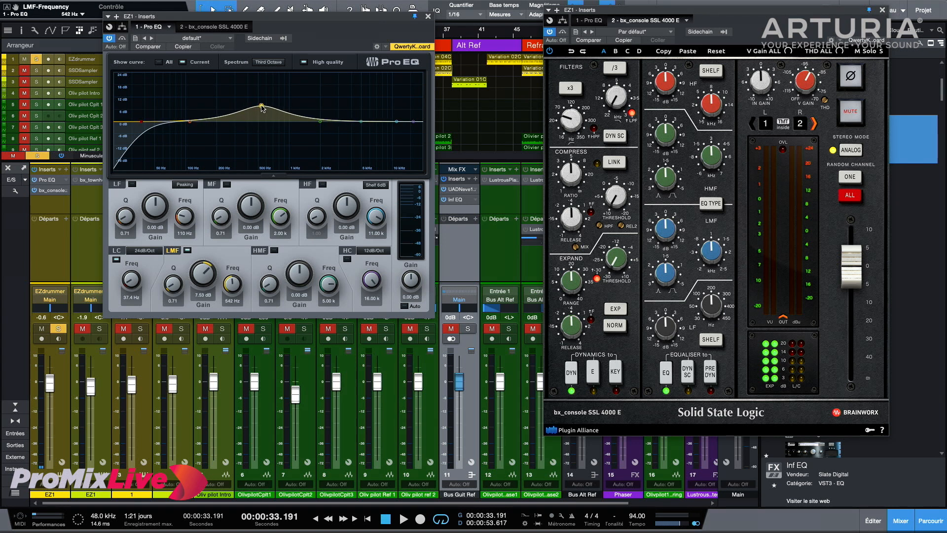
scroll(262, 107, up, 5)
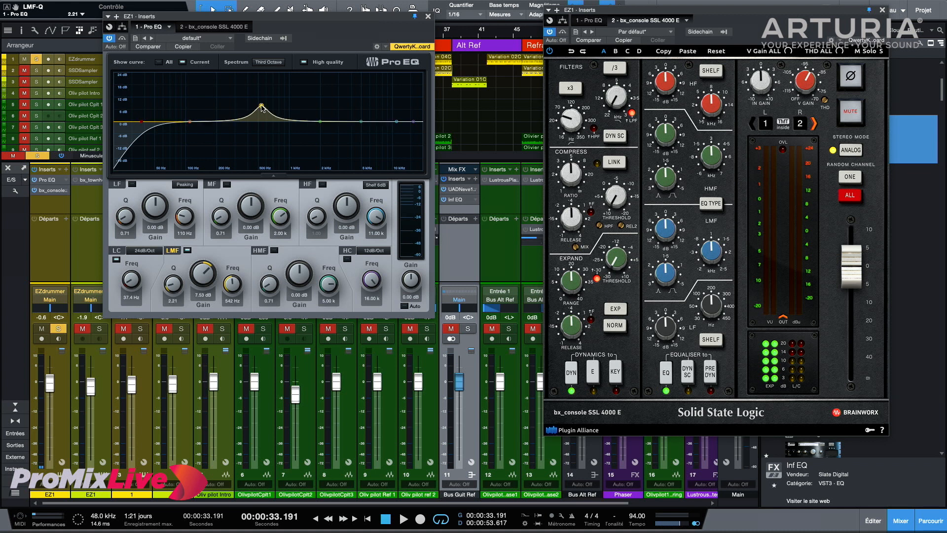
mouse_move(173, 291)
mouse_down()
mouse_move(174, 276)
mouse_move(172, 289)
mouse_up()
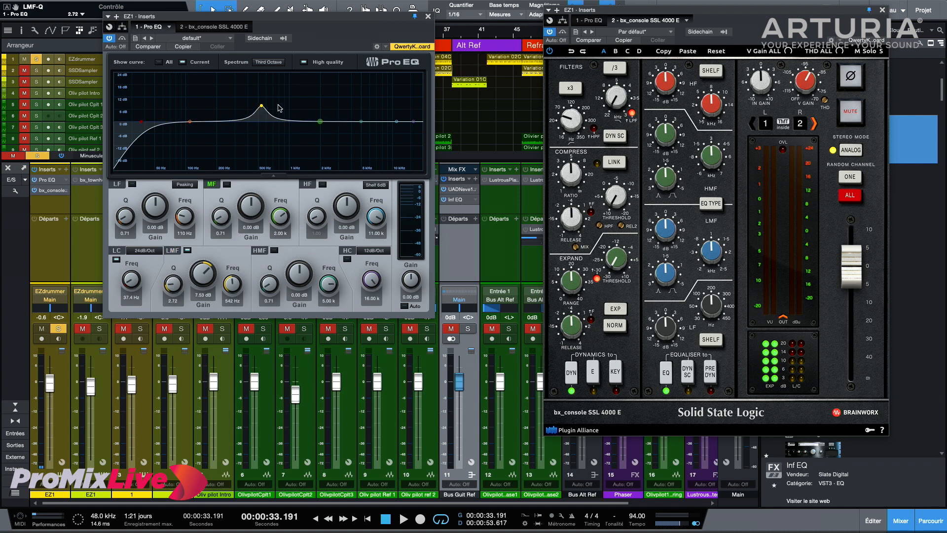
During playback, raise the LMF boost to about 15.3 dB and place the band at about 502 Hz
click(261, 107)
key(space)
mouse_move(262, 108)
mouse_down()
mouse_move(269, 88)
mouse_move(208, 87)
mouse_move(258, 90)
mouse_up()
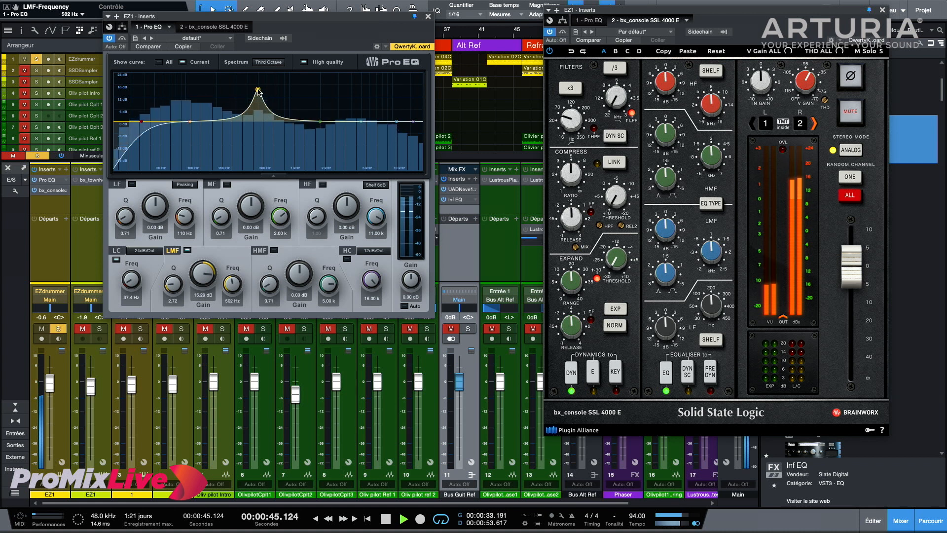
key(space)
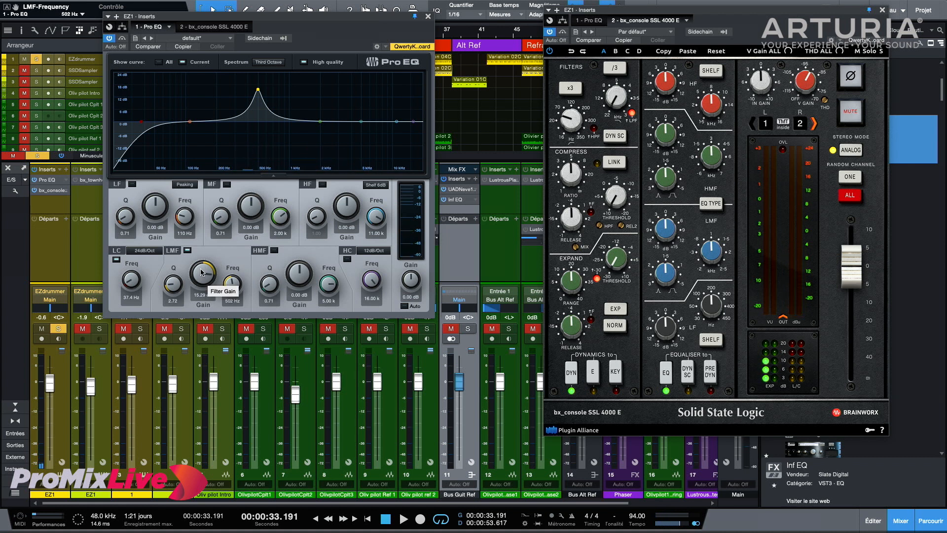
Turn the LMF boost into a cut of about -6.07 dB, fine-tuning the gain during playback
mouse_move(202, 272)
mouse_down()
mouse_move(198, 334)
mouse_move(199, 274)
mouse_up()
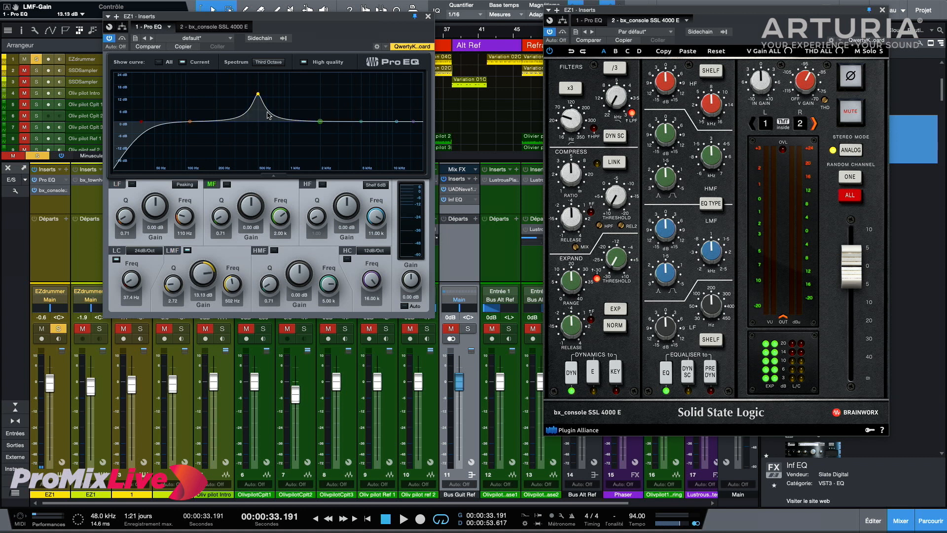
drag(206, 265, 198, 307)
key(space)
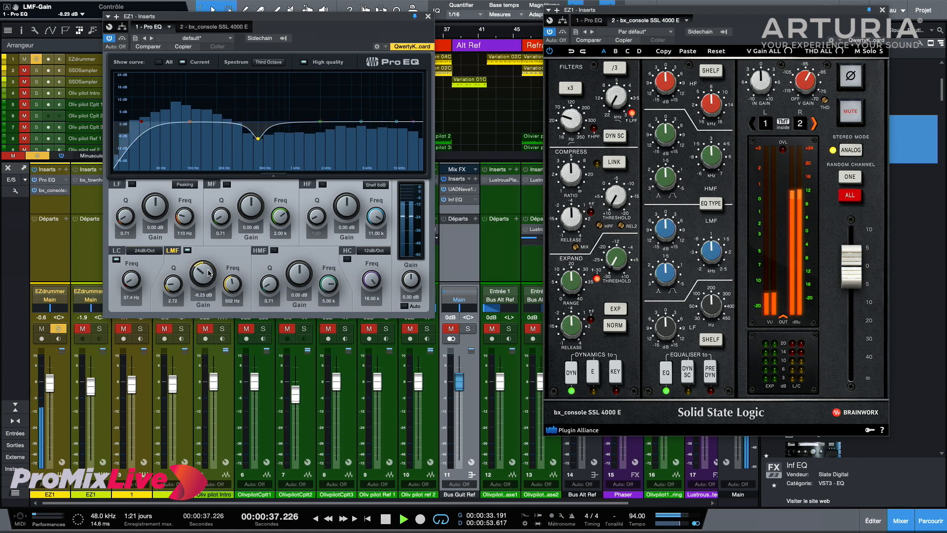
drag(204, 274, 204, 273)
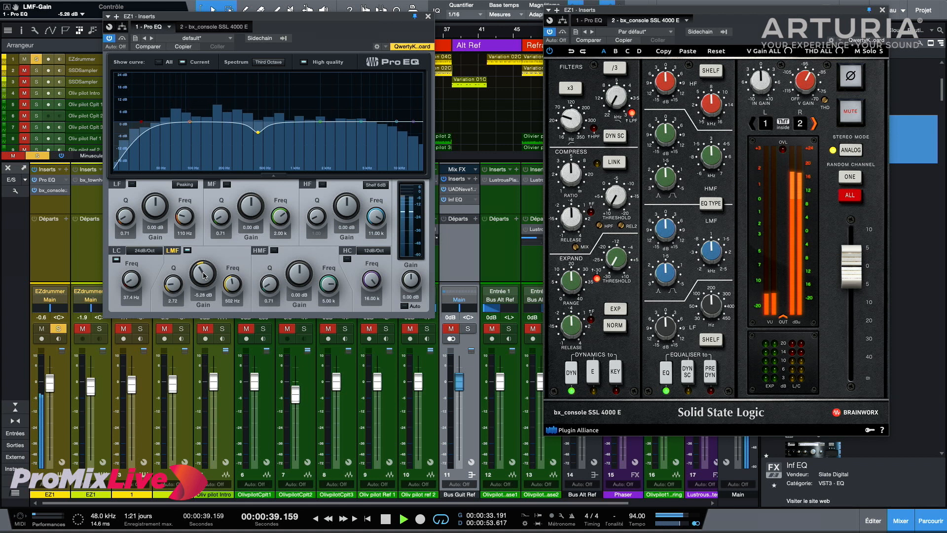
key(space)
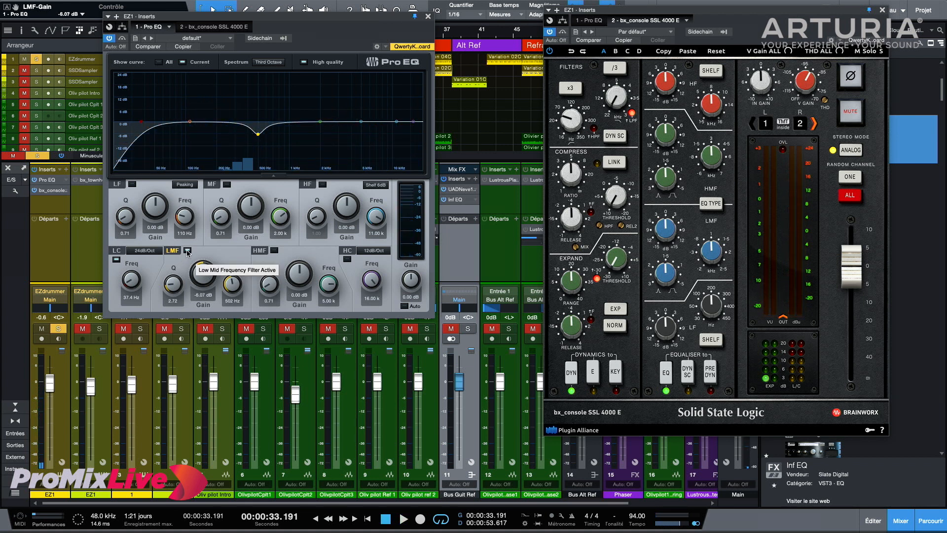
Compare the drums with the LMF cut off and on during playback, leaving the band active
key(space)
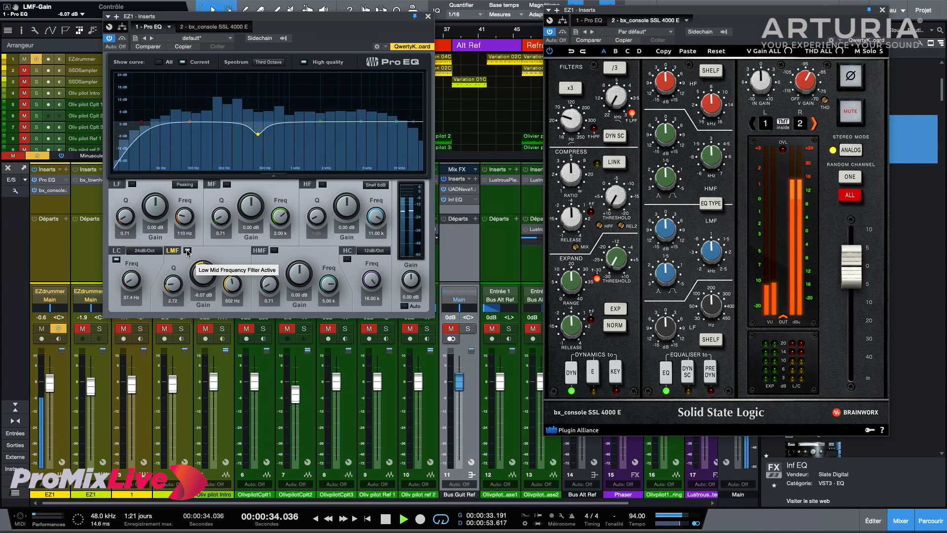
click(187, 251)
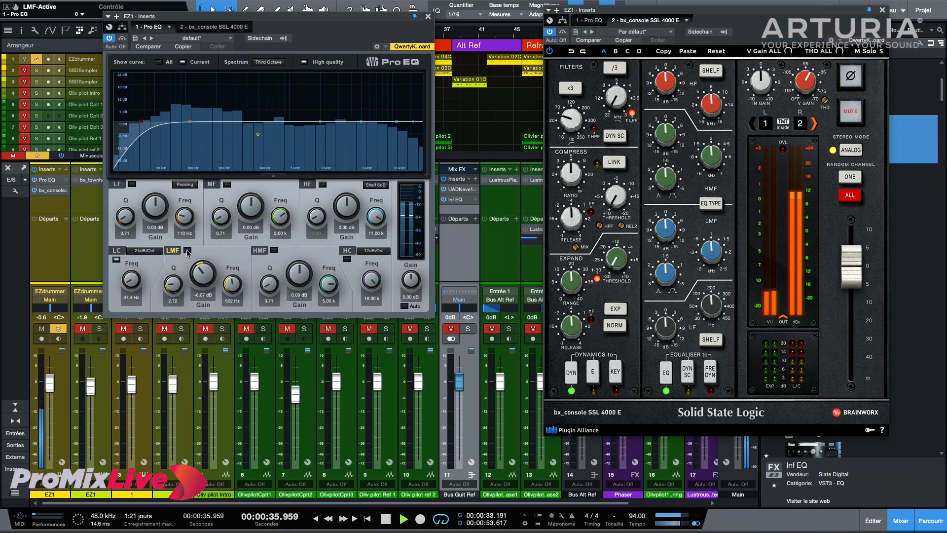
click(187, 251)
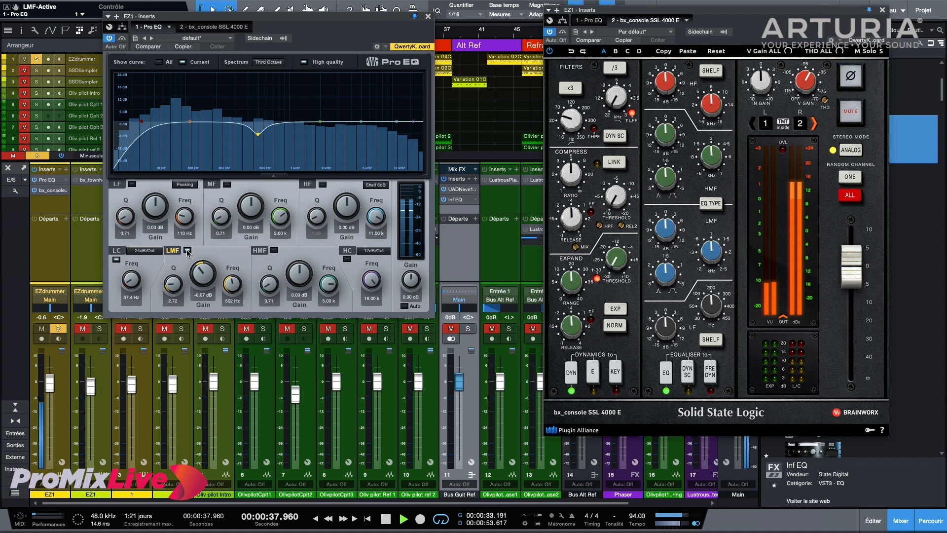
key(space)
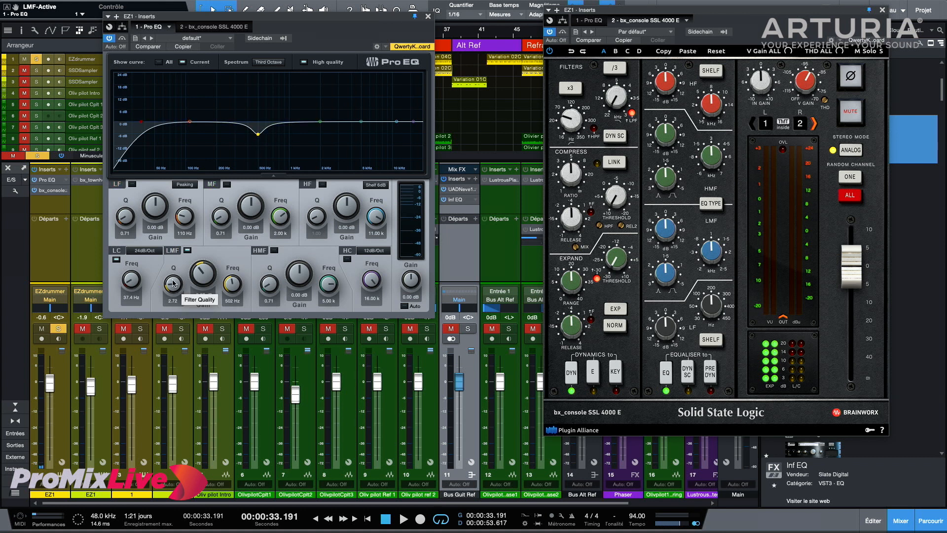
Widen the Pro EQ LMF cut to a Q of about 1.61, adjusting it while auditioning the drums
key(space)
drag(174, 283, 173, 270)
key(space)
key(space)
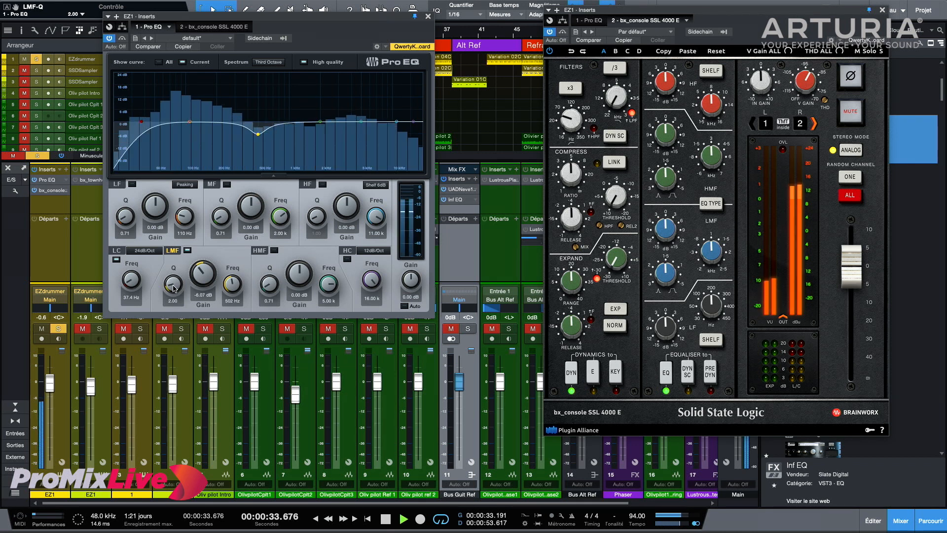
drag(173, 271, 171, 285)
key(space)
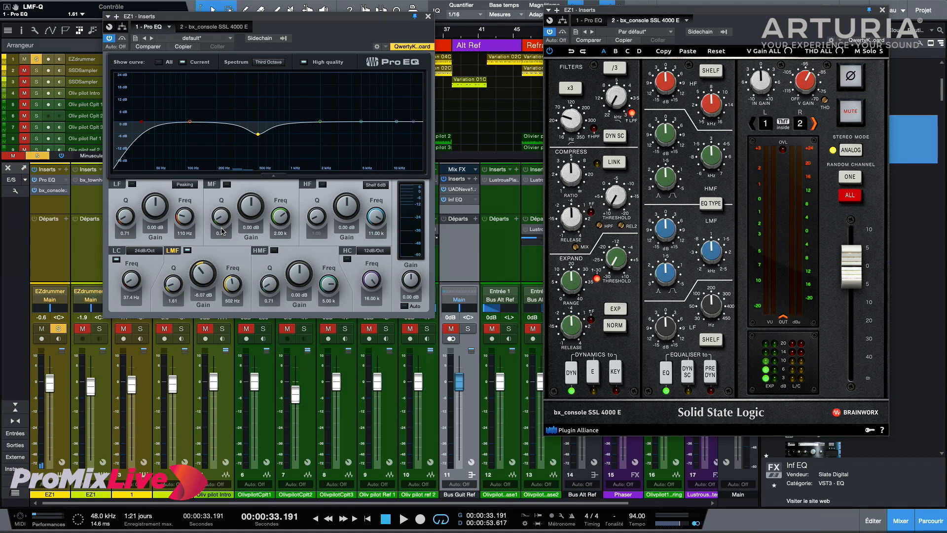
click(222, 231)
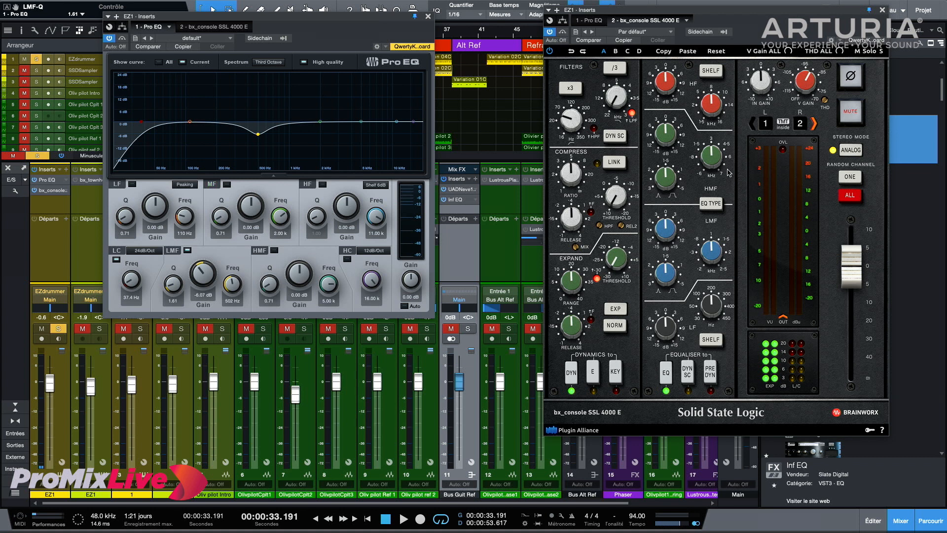
Toggle the SSL console's HF band between shelf and bell, leaving it on bell
click(711, 71)
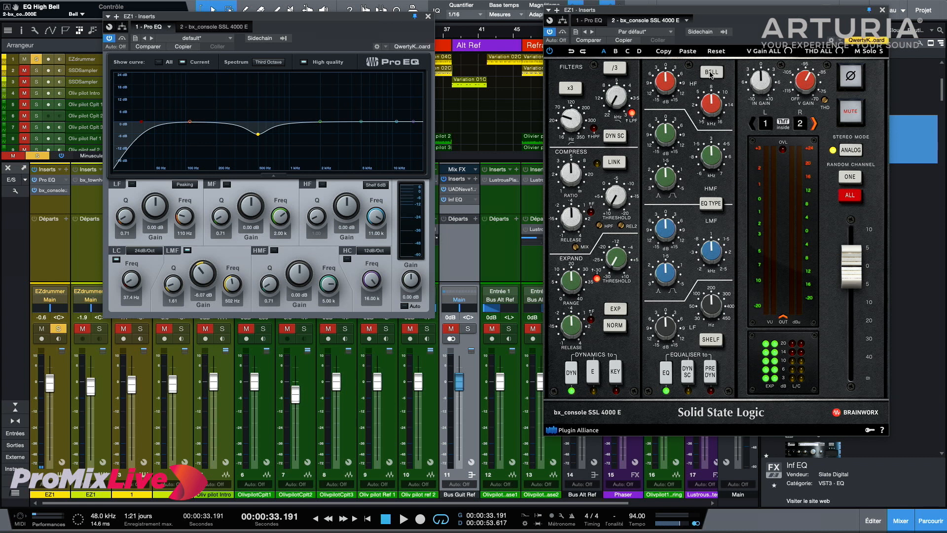
click(711, 72)
click(711, 72)
Boost the Pro EQ MF band about 14.6 dB near 1.76 kHz and narrow its Q to about 2.50
drag(320, 121, 315, 90)
scroll(319, 98, up, 5)
scroll(318, 97, down, 5)
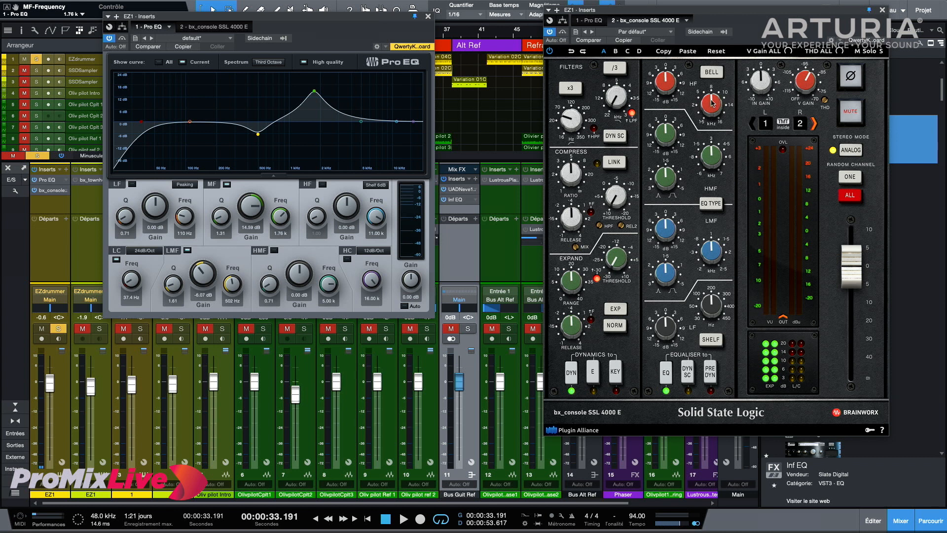
scroll(315, 91, up, 5)
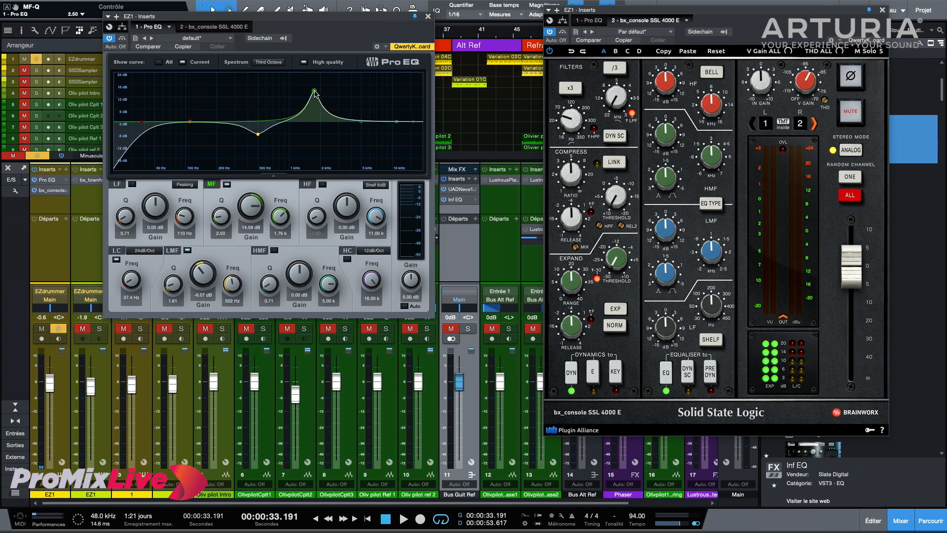
Return the SSL HF band to shelf and switch off the Pro EQ MF band
click(712, 72)
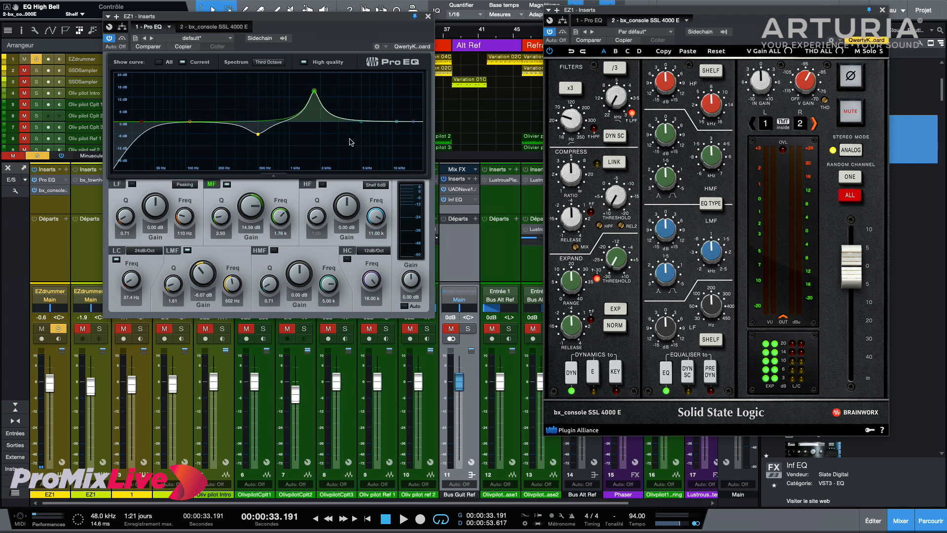
click(226, 185)
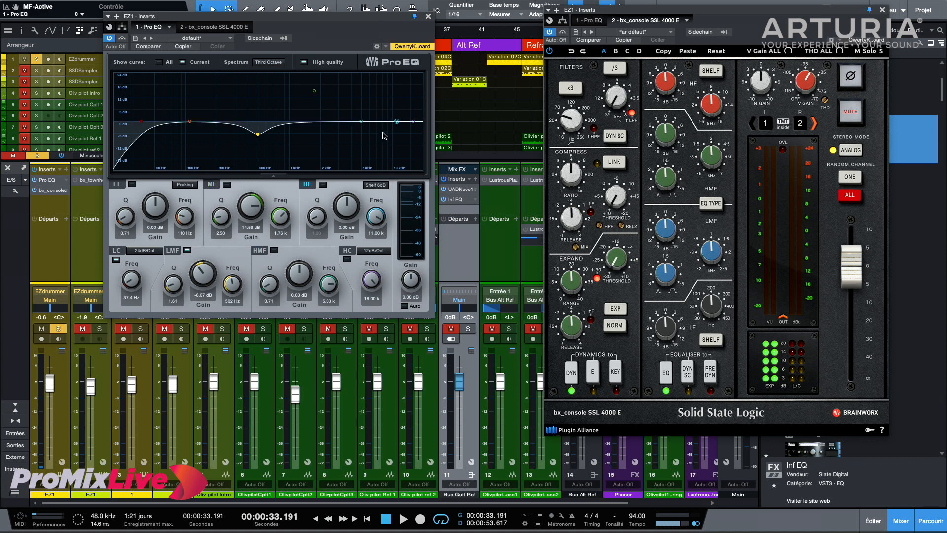
Raise the Pro EQ HF shelf about 12.5 dB near 2.05 kHz and toggle it on and off, leaving it off
drag(398, 121, 328, 96)
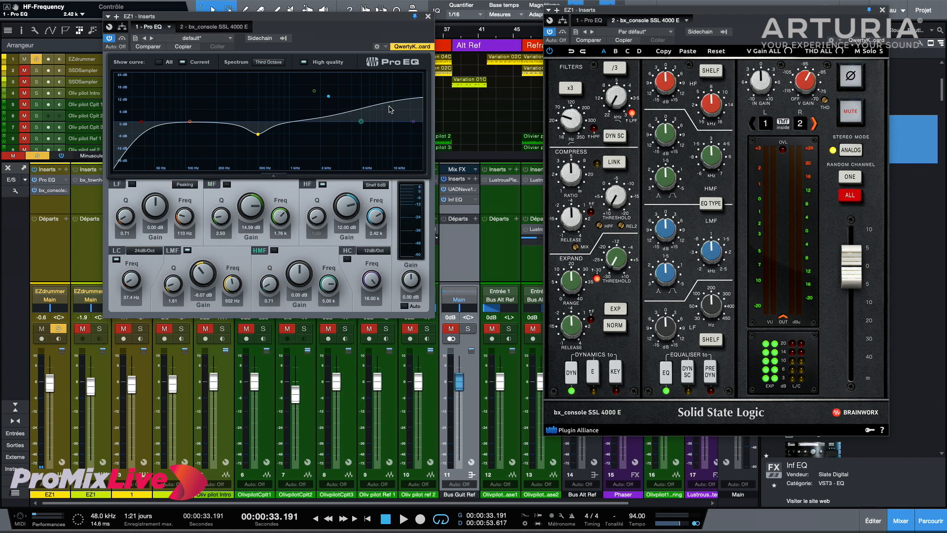
mouse_move(329, 96)
mouse_down()
mouse_move(339, 94)
mouse_move(322, 95)
mouse_up()
click(323, 184)
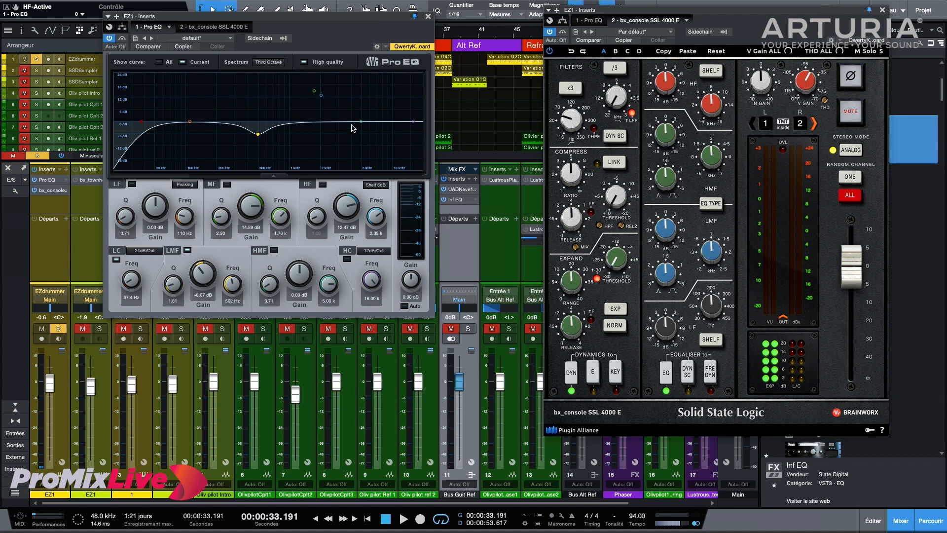
click(323, 185)
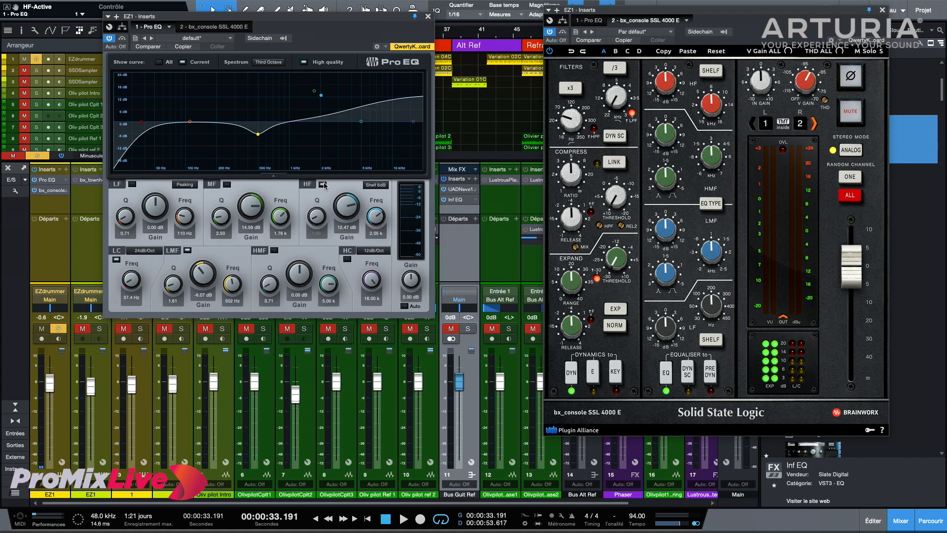
click(323, 185)
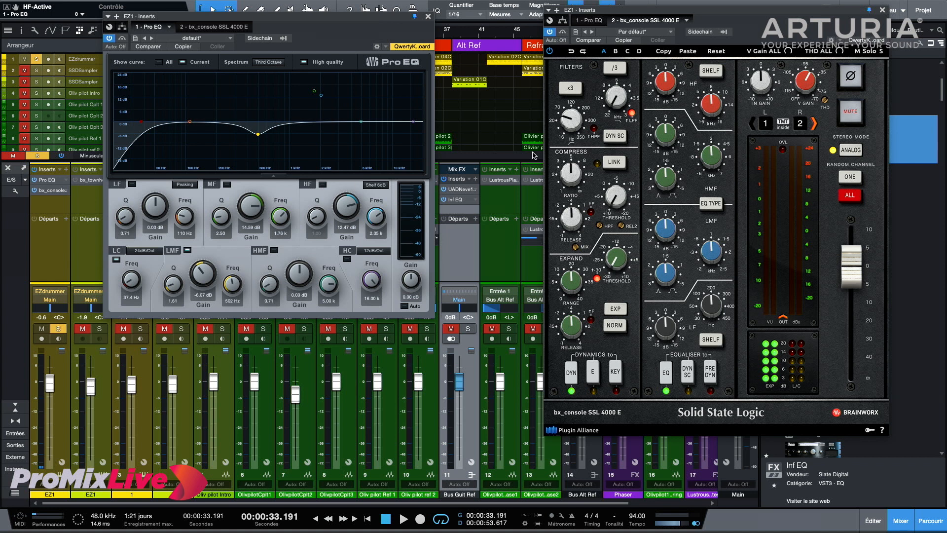
During playback, boost the SSL HF gain to about +7.4 dB and switch the band to bell
key(space)
drag(662, 101, 666, 59)
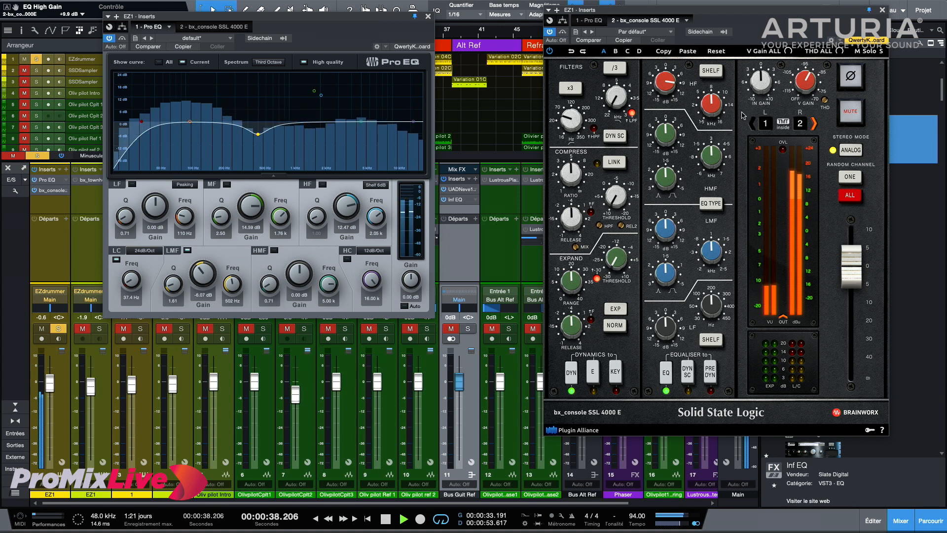
key(space)
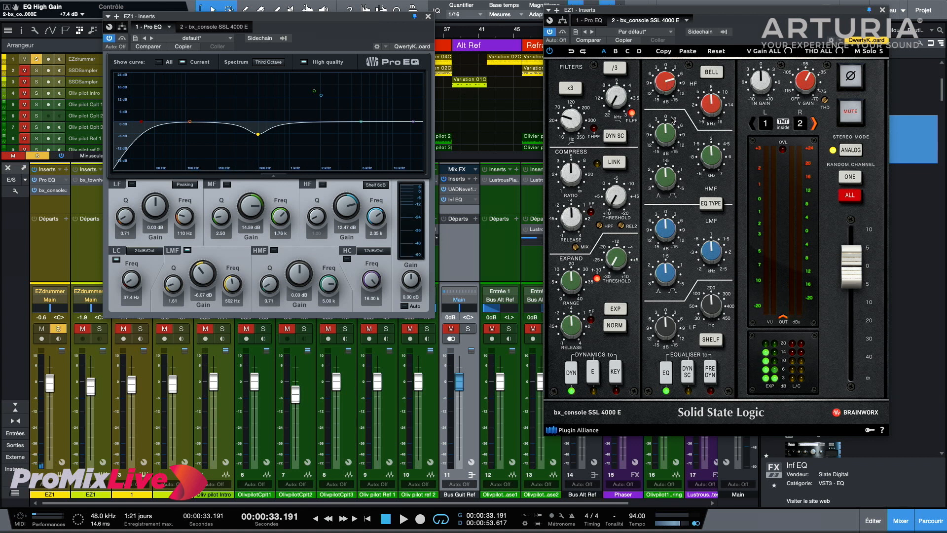
Tune the SSL HF frequency to about 5.1 kHz during playback
key(space)
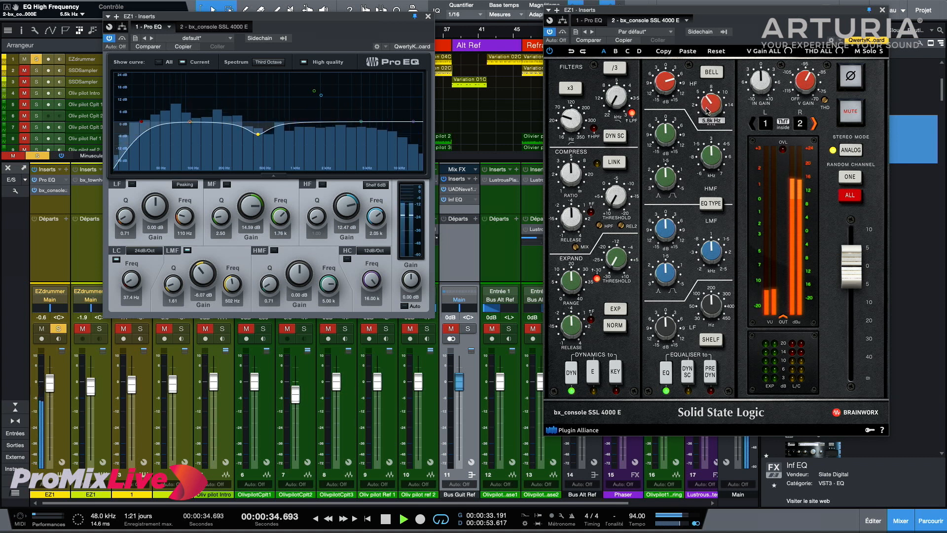
drag(705, 113, 702, 108)
scroll(702, 108, up, 3)
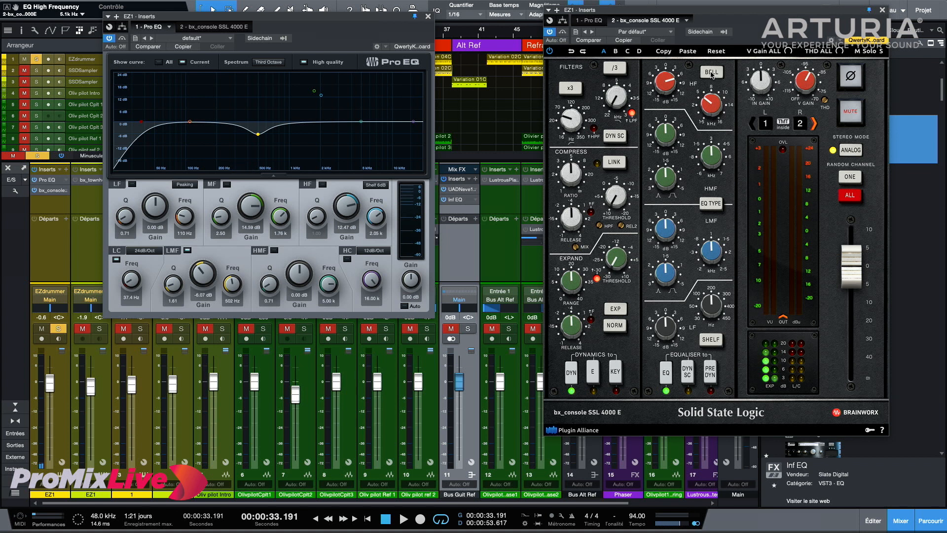
Compare the SSL HF boost as shelf and bell during playback, leaving it on bell
key(space)
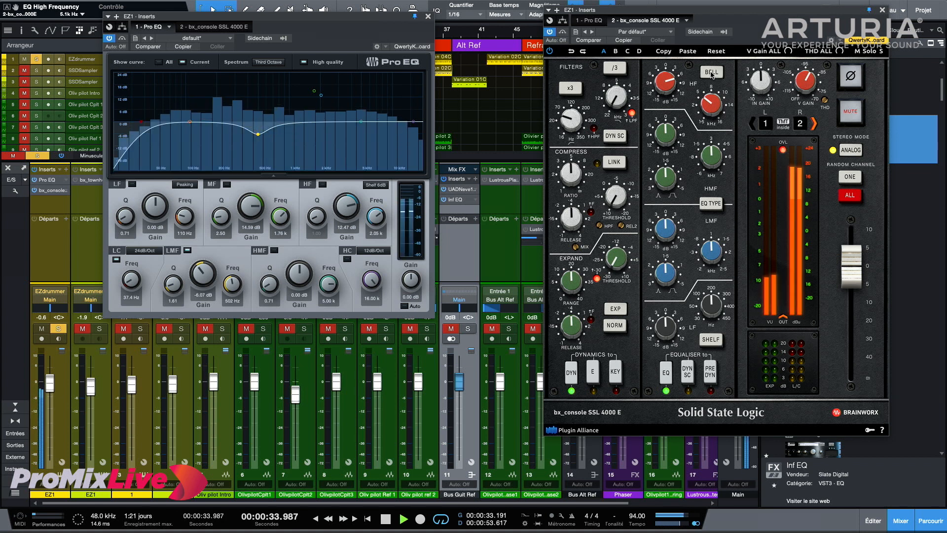
click(712, 73)
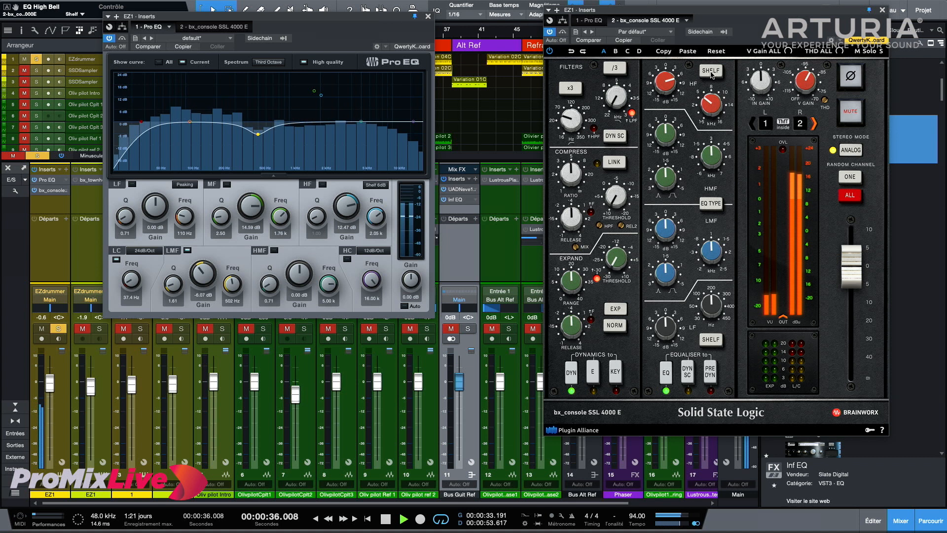
click(711, 73)
Set the SSL HF gain to about +6.2 dB while auditioning the drums
mouse_move(662, 88)
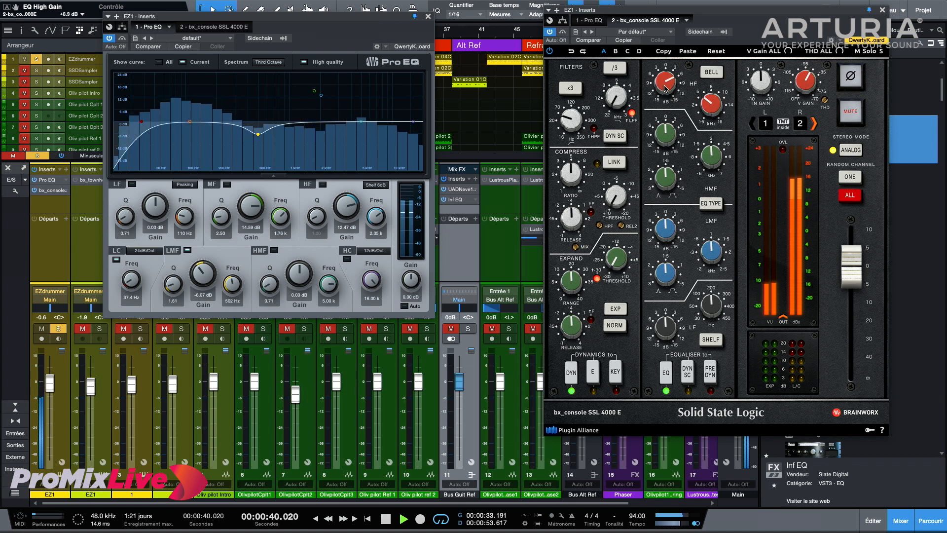
key(space)
key(space)
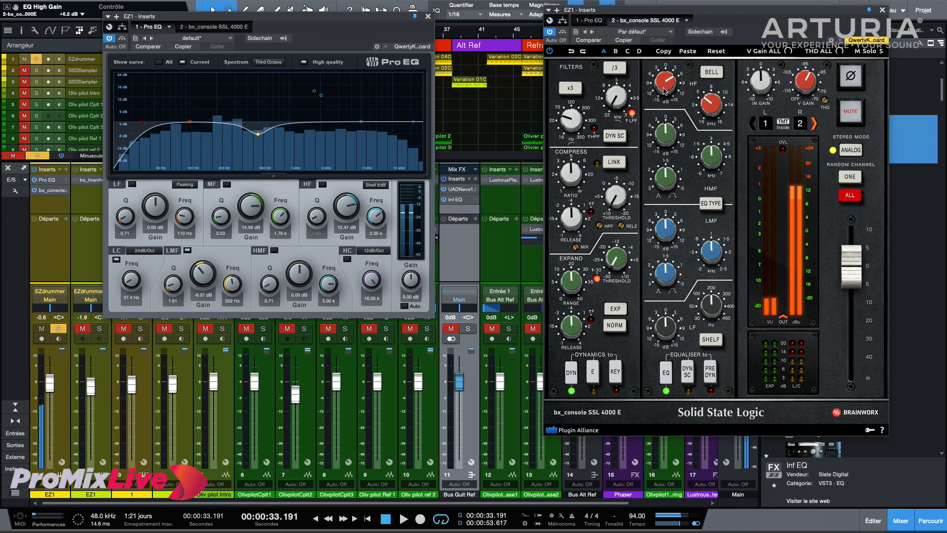
key(space)
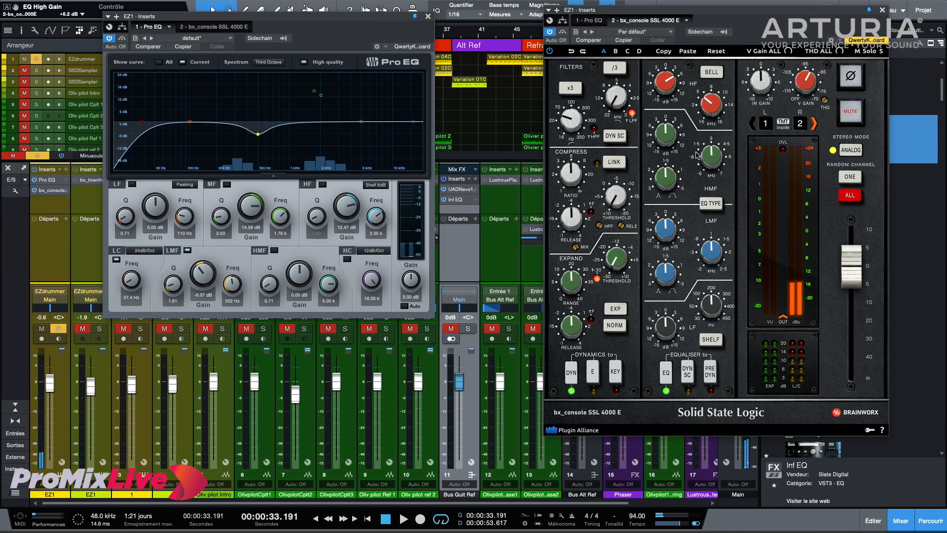
Switch off the SSL console's EQ section and play the drums with only Pro EQ shaping them
click(666, 377)
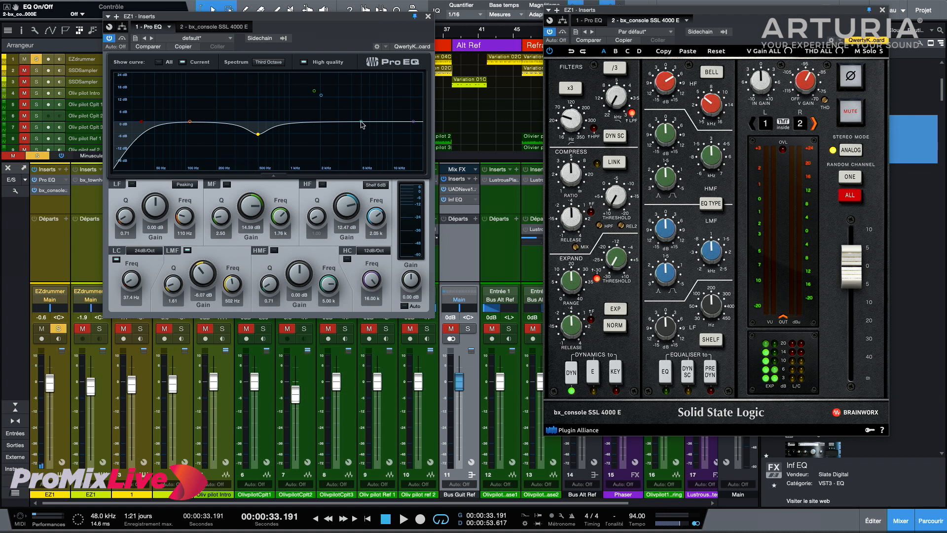
key(space)
click(347, 154)
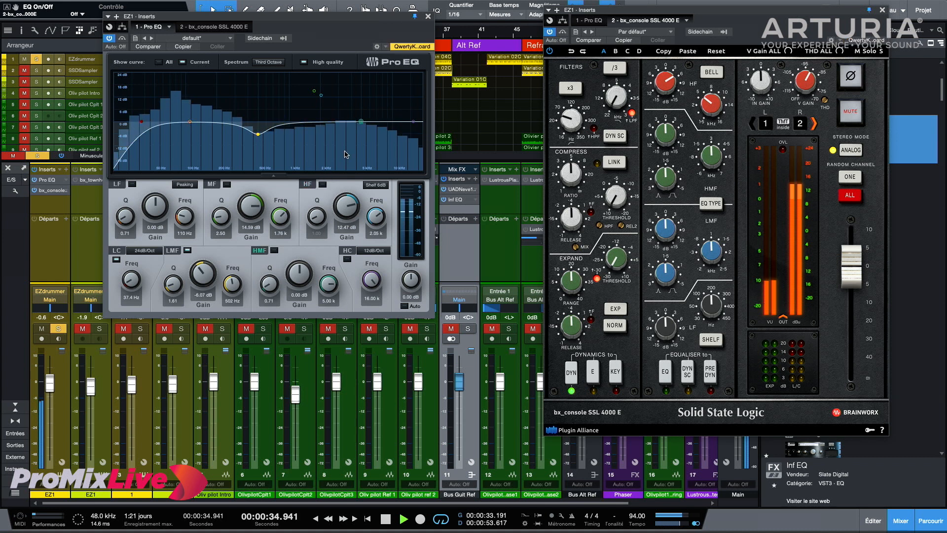
During playback, adjust the Pro EQ HF shelf to about 9.65 dB near 1.89 kHz and move the HMF band to about 5.40 kHz
click(323, 185)
mouse_move(362, 122)
mouse_down()
mouse_move(364, 130)
mouse_move(365, 122)
mouse_up()
mouse_move(321, 95)
mouse_down()
mouse_move(334, 98)
mouse_move(328, 115)
mouse_move(328, 97)
mouse_move(301, 102)
mouse_move(335, 104)
mouse_move(312, 99)
mouse_move(324, 101)
mouse_up()
key(space)
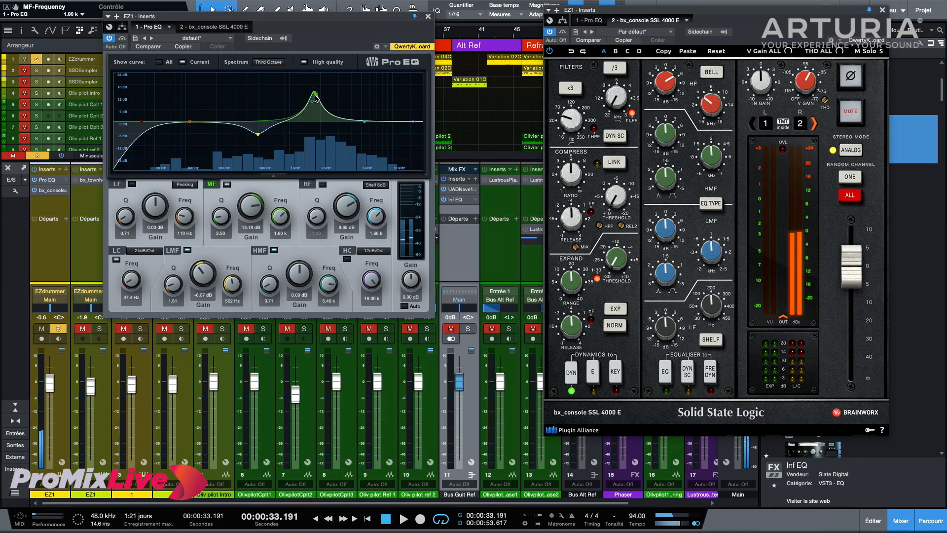
Reduce the MF boost to about 6.8 dB near 1.96 kHz and settle its Q at about 1.08, auditioning the changes
scroll(323, 101, down, 10)
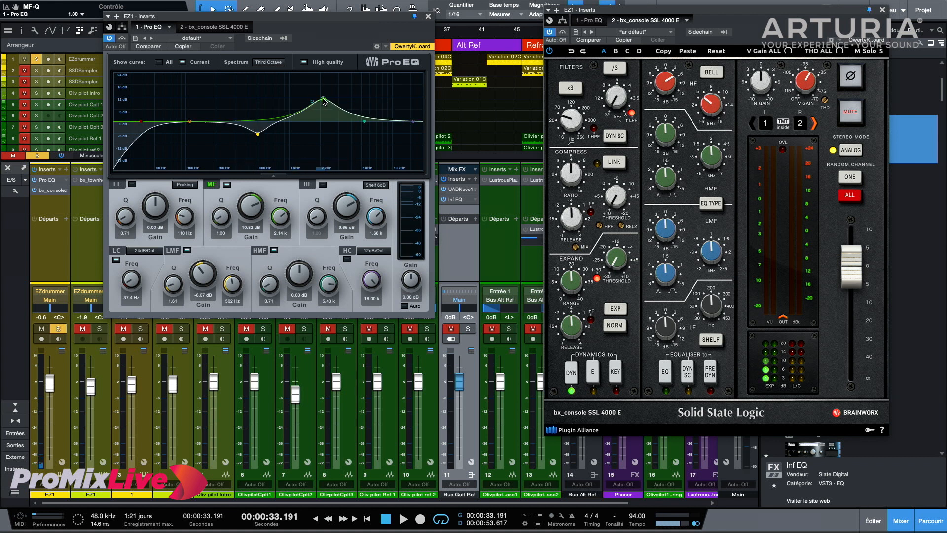
key(space)
mouse_move(327, 100)
mouse_down()
mouse_move(307, 106)
mouse_move(320, 107)
mouse_up()
scroll(323, 108, down, 5)
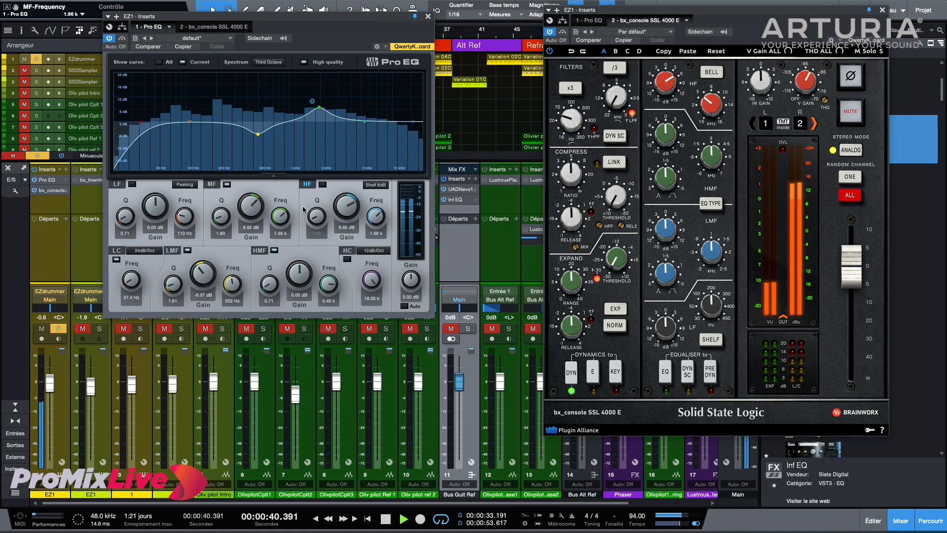
click(223, 220)
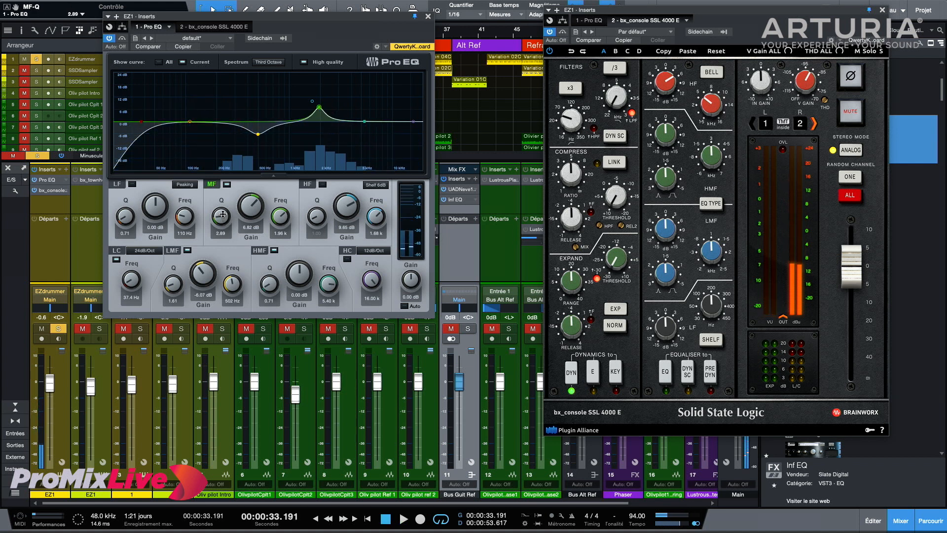
drag(224, 220, 224, 222)
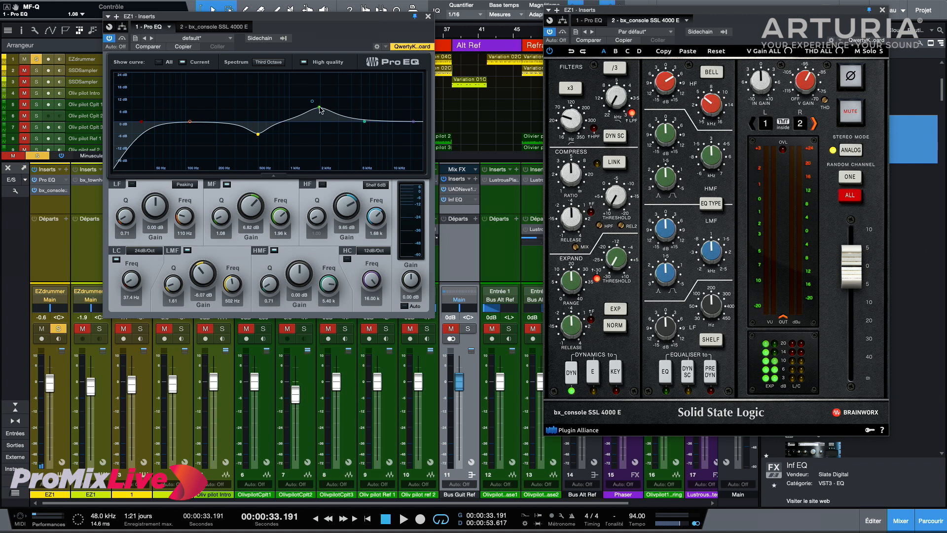
Move the MF boost to about 5.40 kHz at about 5.9 dB during playback
key(space)
drag(320, 113, 365, 112)
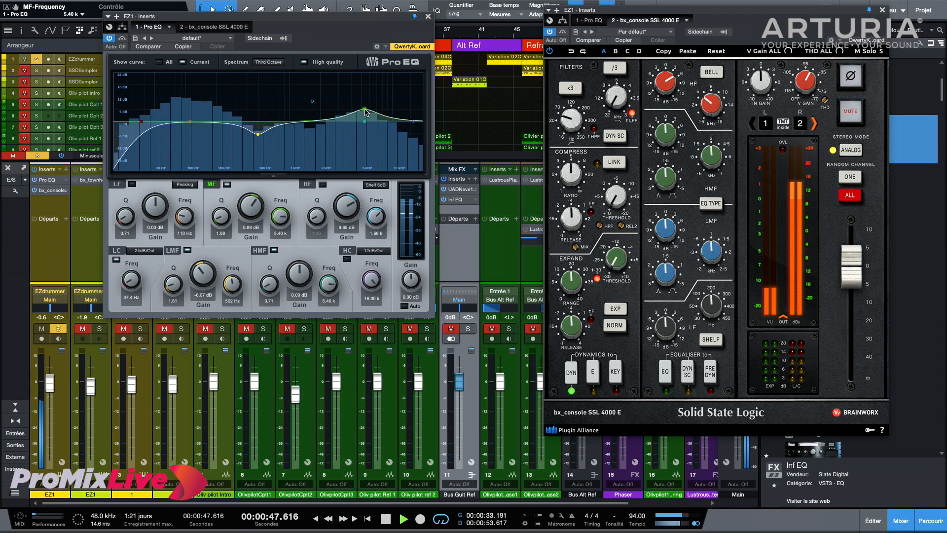
key(space)
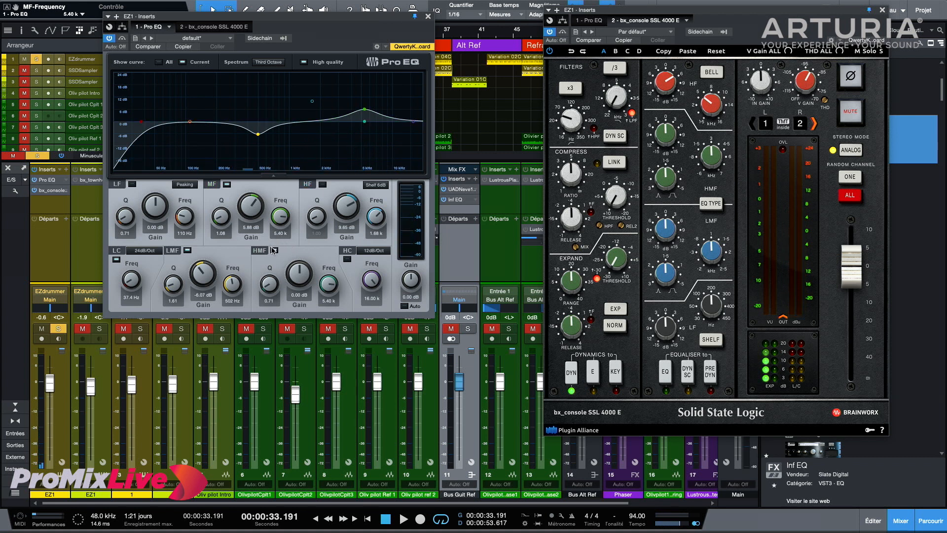
Audition the MF bell boost, and replace it by switching the MF band off and the HF shelf on
key(space)
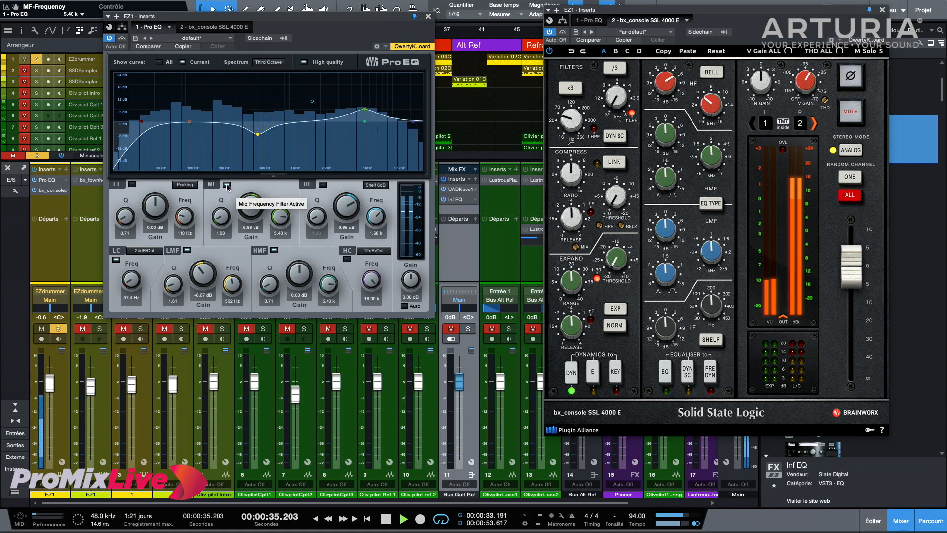
key(space)
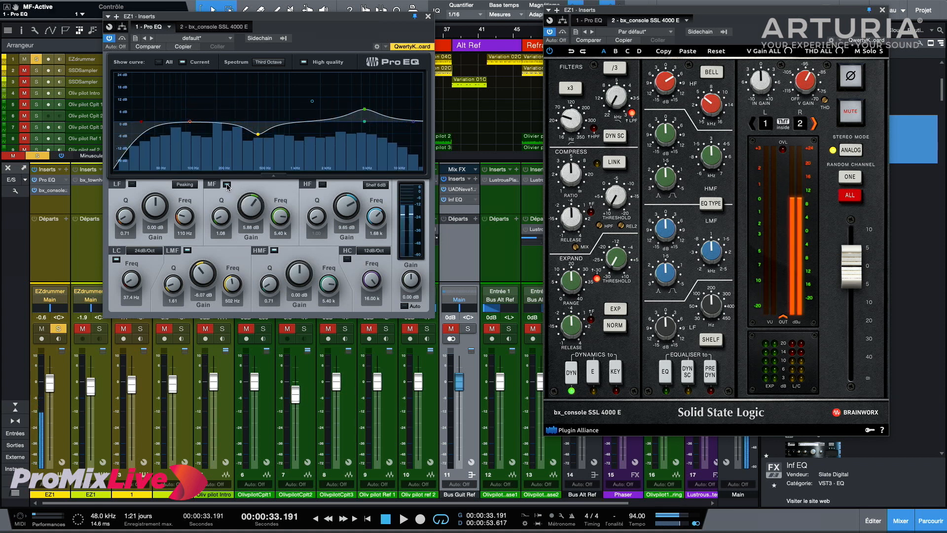
click(226, 184)
click(323, 183)
Lower the HF shelf boost to about 5.81 dB, playing the drums before and after the change
key(space)
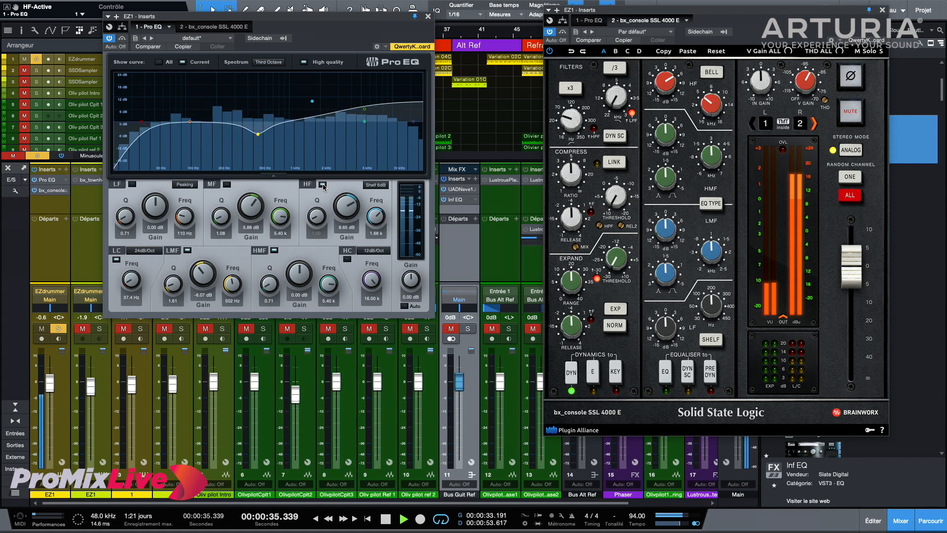
key(space)
scroll(323, 181, down, 8)
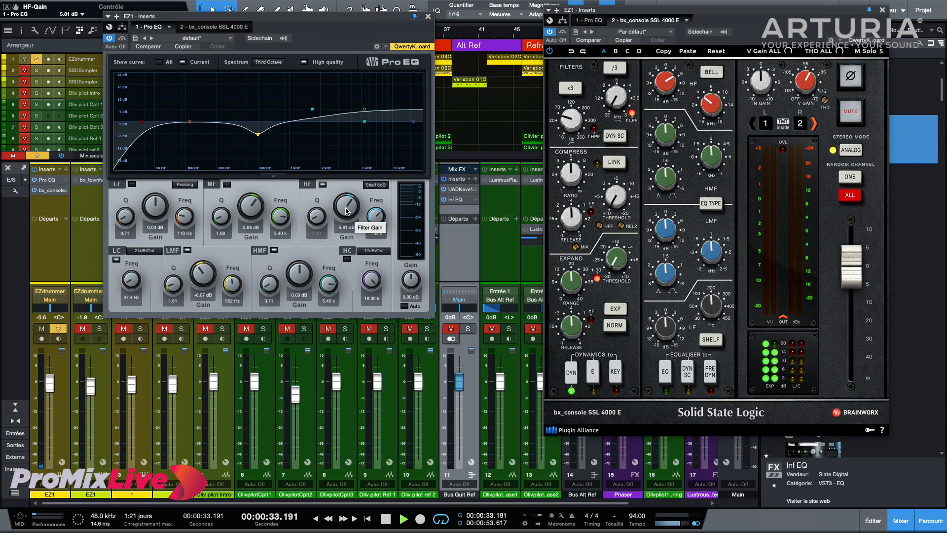
key(space)
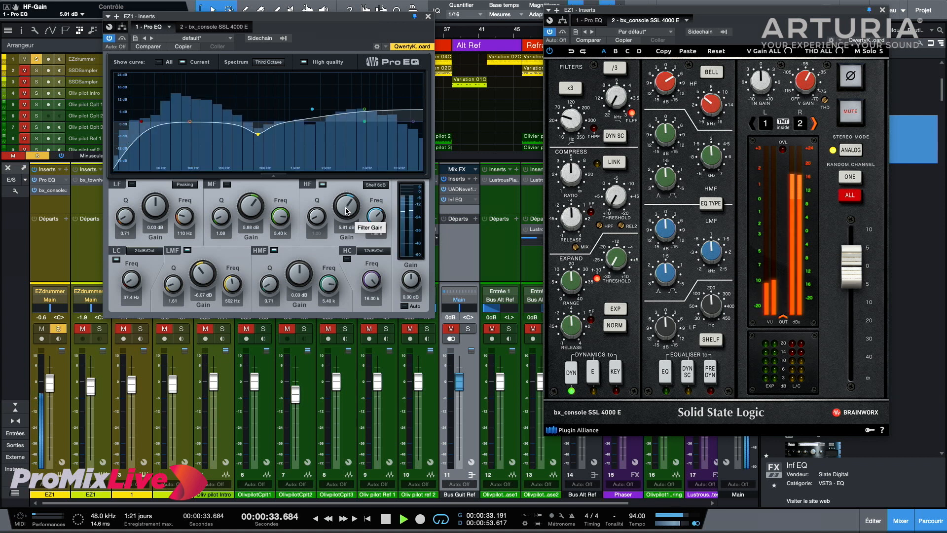
Stop playback, switch off Pro EQ's HF shelf and turn its MF bell band back on
key(space)
click(323, 185)
click(228, 185)
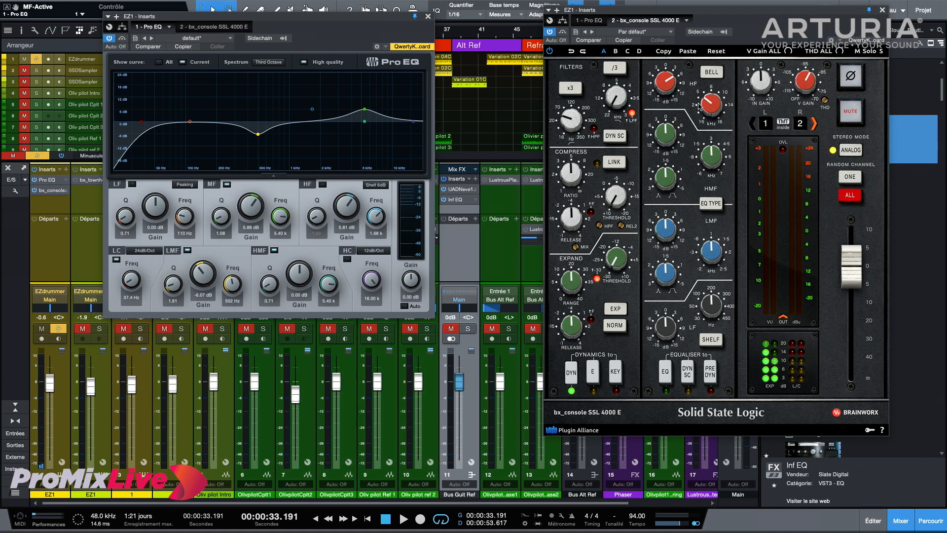
Audition the drums with the MF bell boost, and switch the MF band off
click(667, 84)
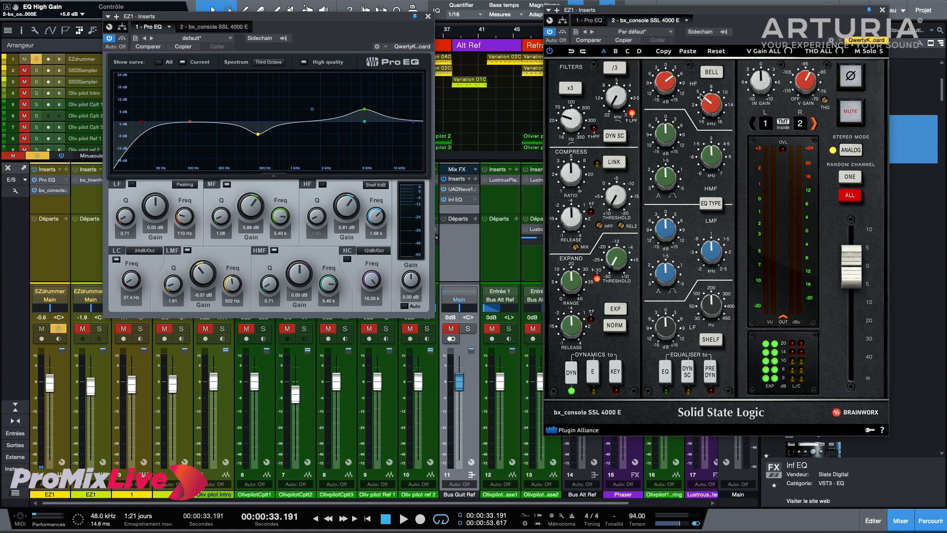
key(space)
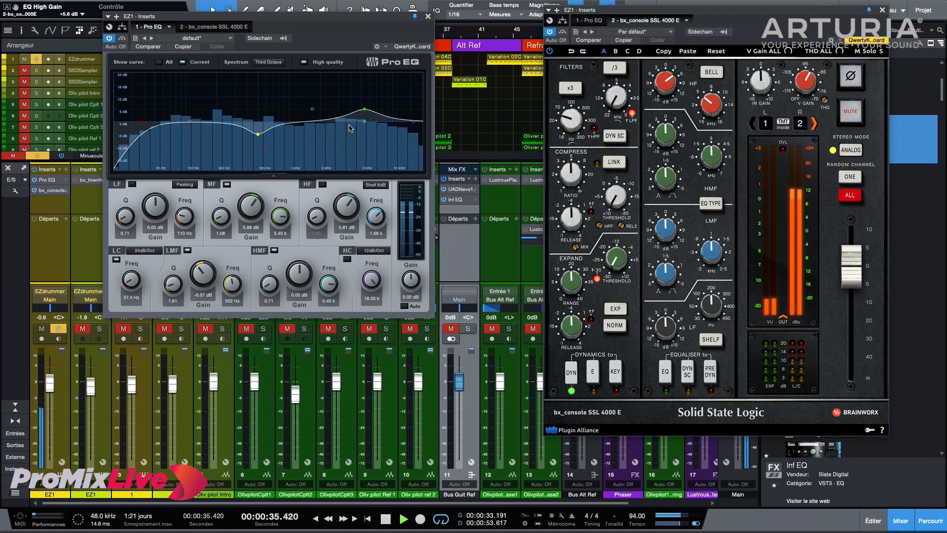
click(227, 184)
key(space)
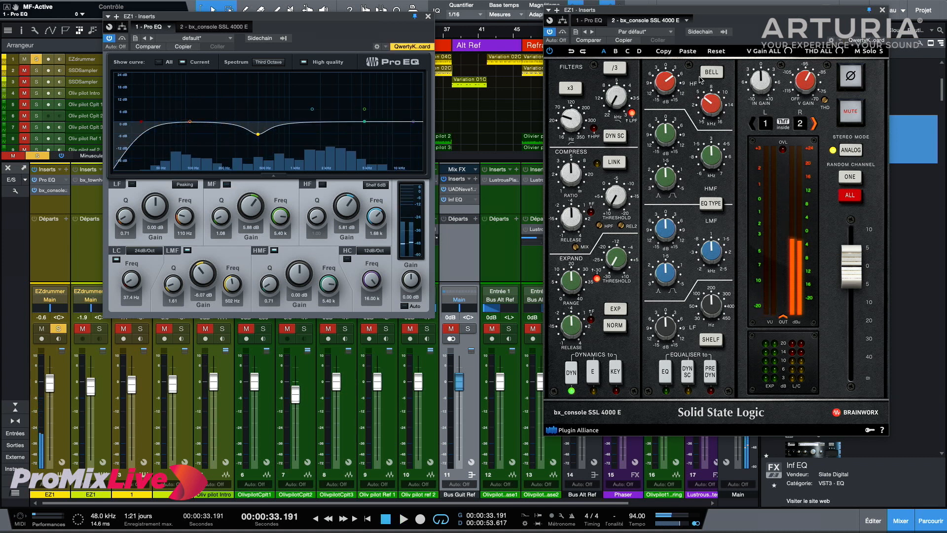
Switch on the SSL channel's equalizer and set its HF frequency to about 4.1 kHz during playback
click(665, 373)
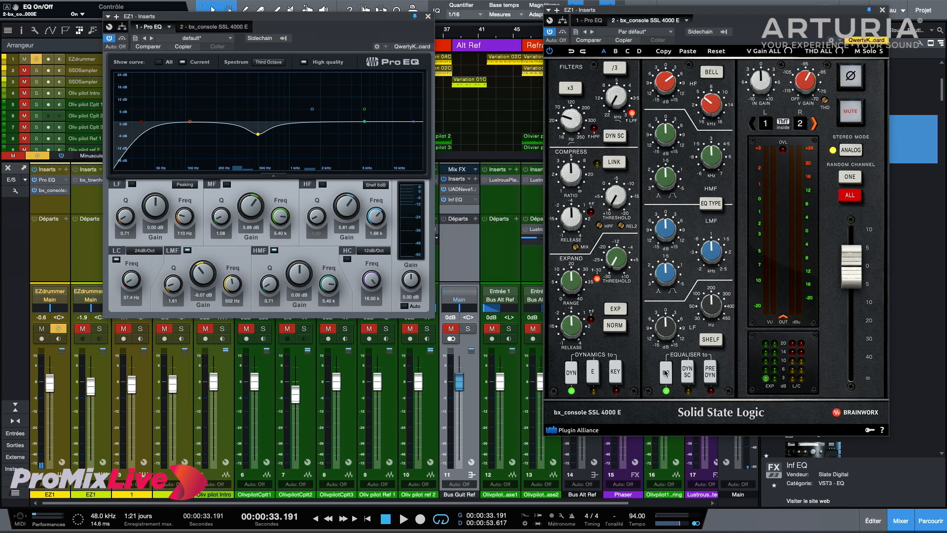
key(space)
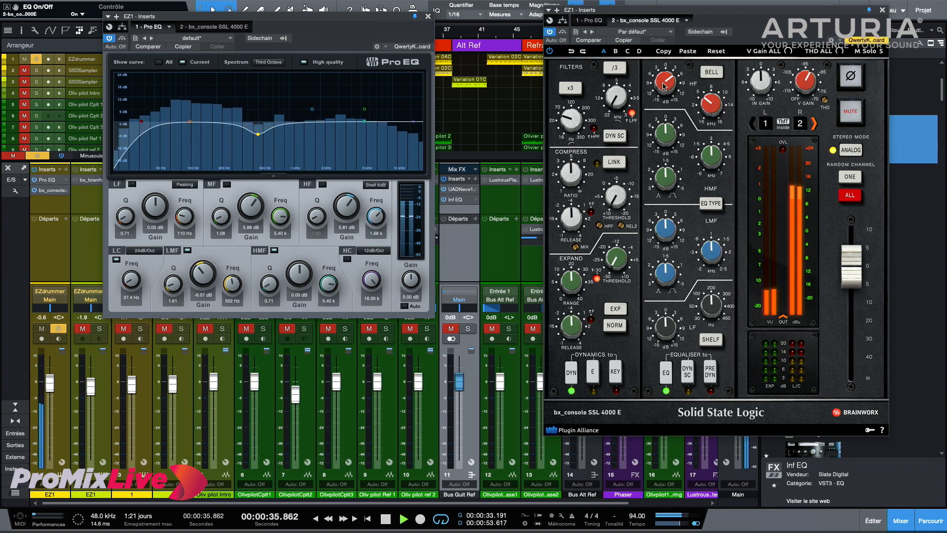
drag(711, 102, 713, 105)
key(space)
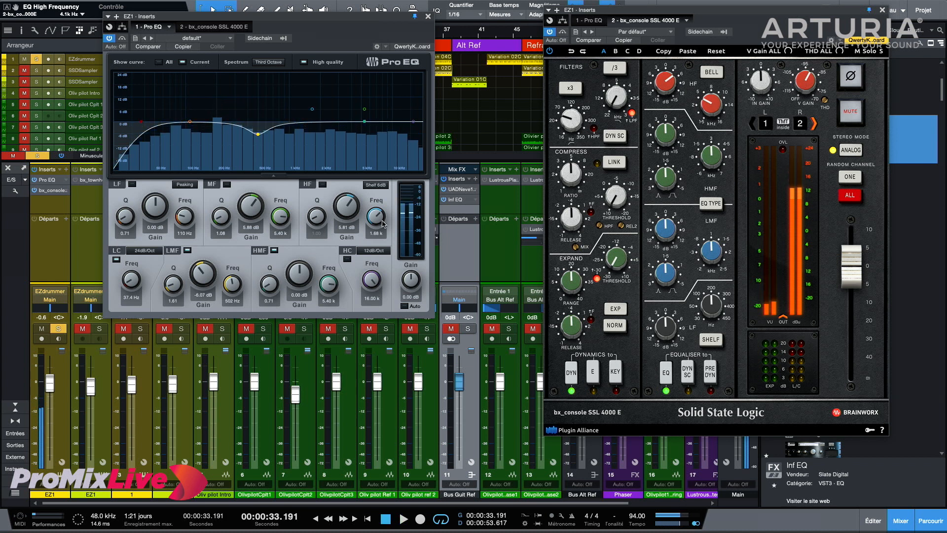
Toggle the SSL equalizer off and back on, and close both EZ1 plug-in windows
click(666, 372)
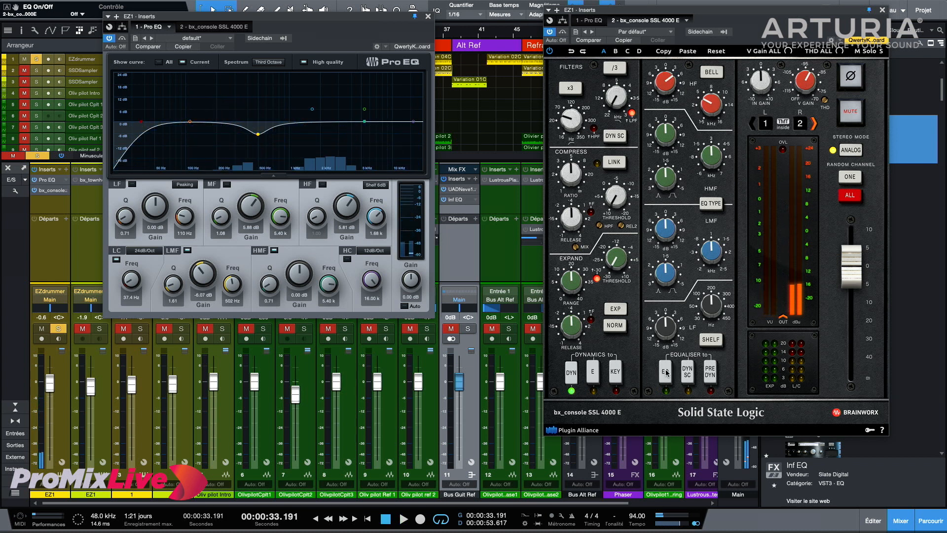
click(664, 374)
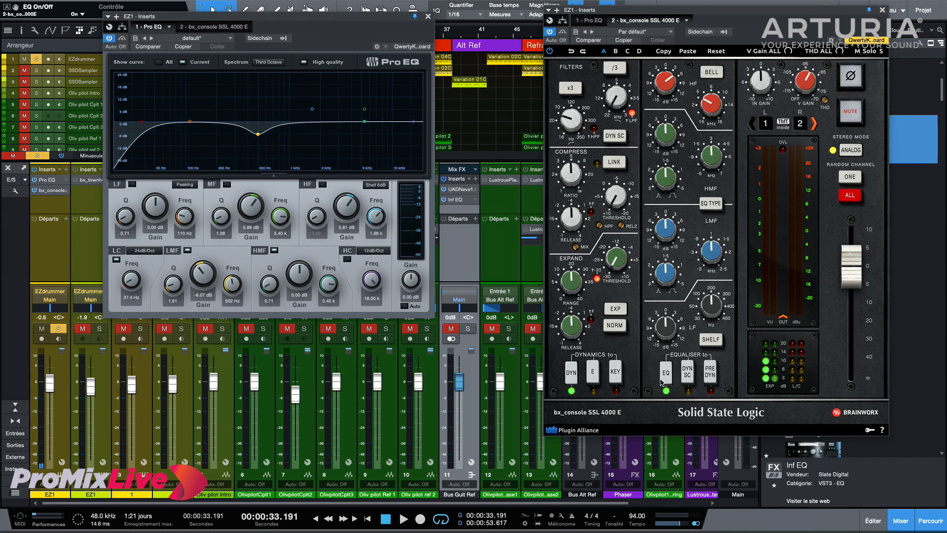
click(883, 9)
click(428, 16)
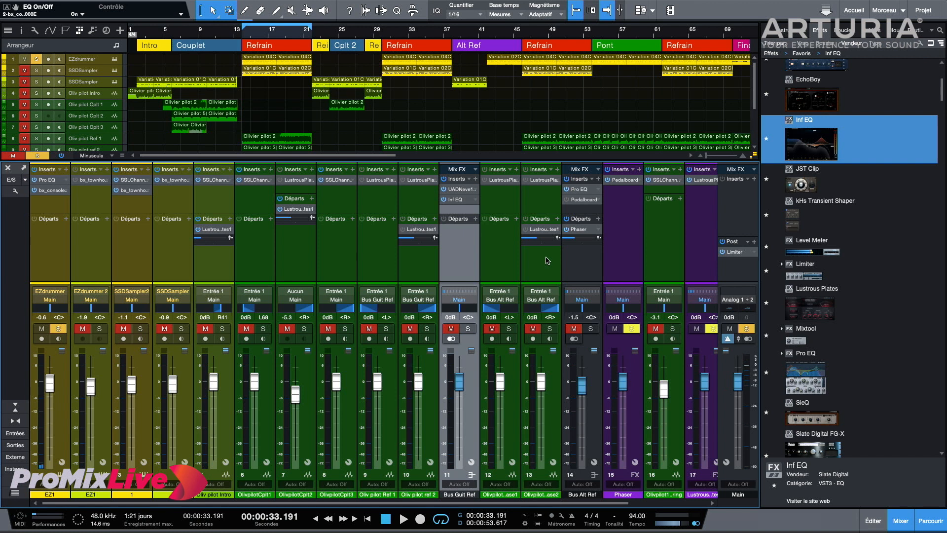
click(591, 329)
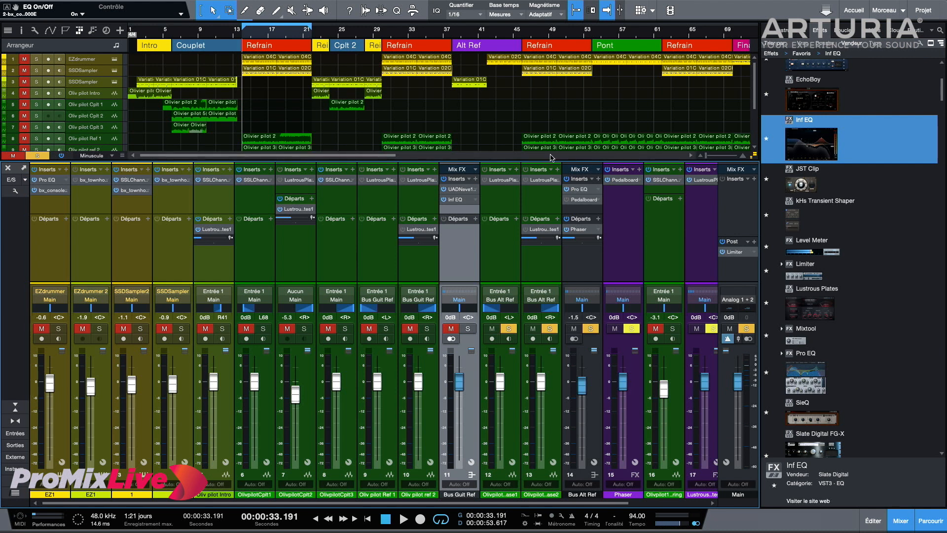
scroll(586, 249, right, 4)
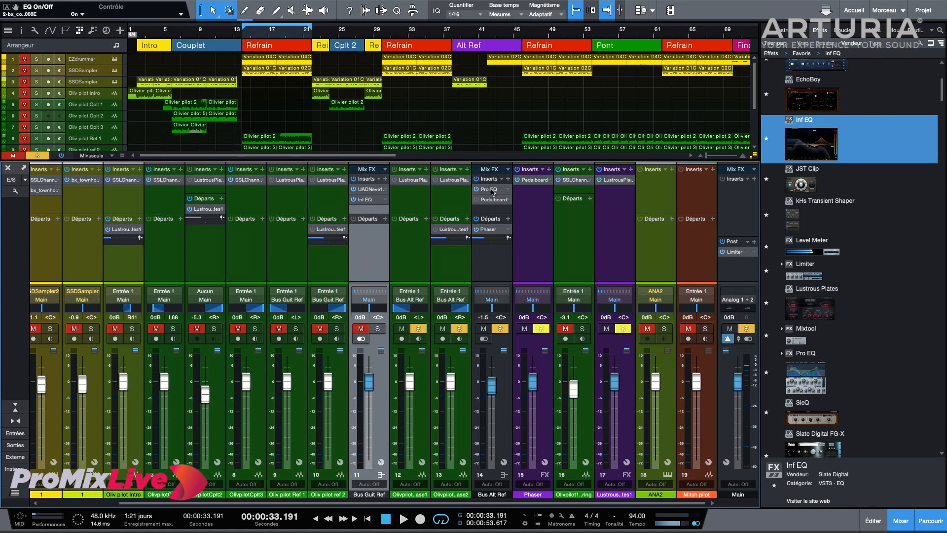
click(500, 329)
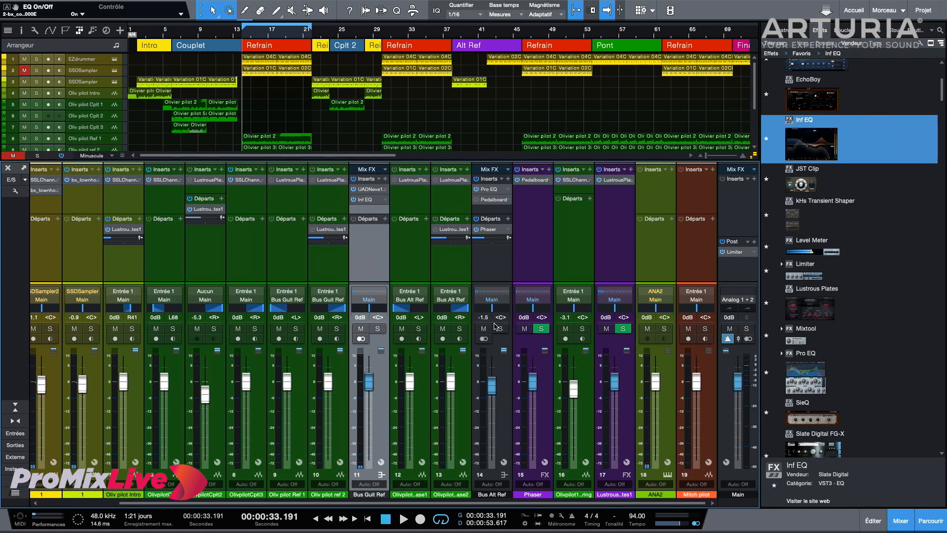
Solo the Bus Guit Ref channel and open its UAD Neve 1073 and Inf EQ inserts side by side
click(378, 329)
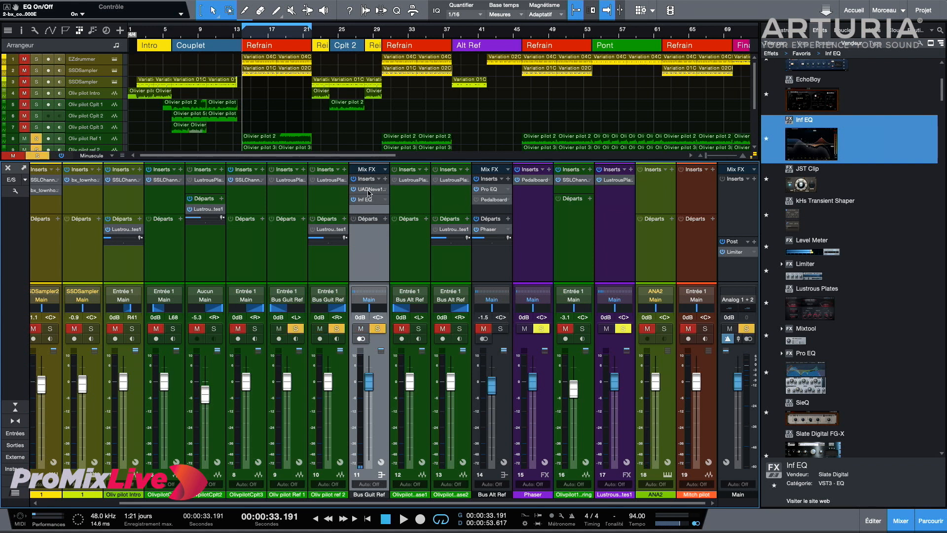
click(368, 191)
drag(846, 19, 254, 25)
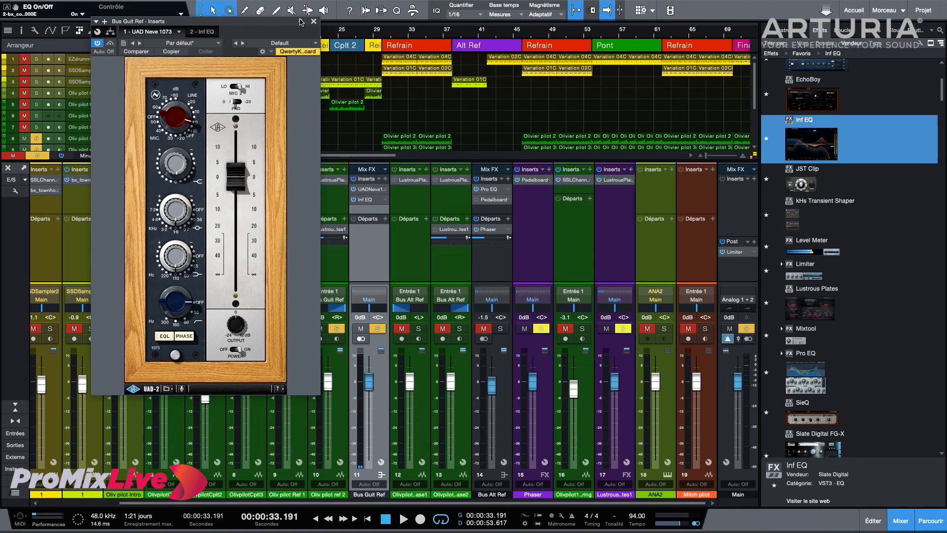
click(371, 200)
drag(353, 10, 555, 39)
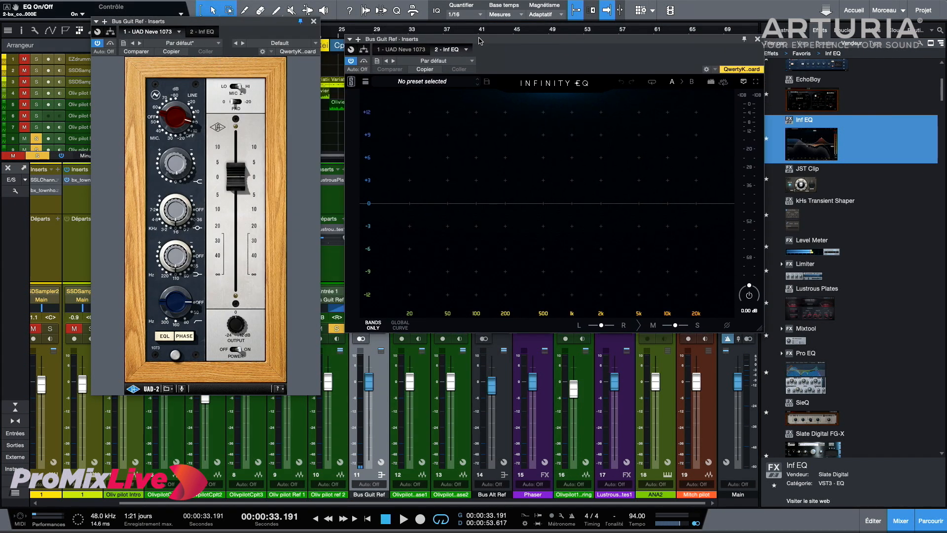
drag(482, 39, 546, 42)
drag(228, 22, 275, 36)
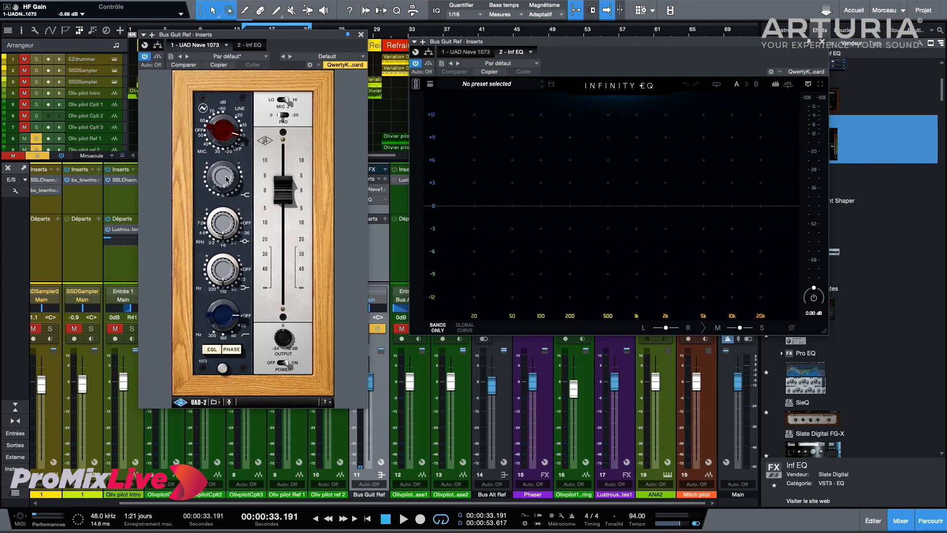
mouse_move(251, 35)
mouse_down()
mouse_move(229, 40)
mouse_move(249, 24)
mouse_up()
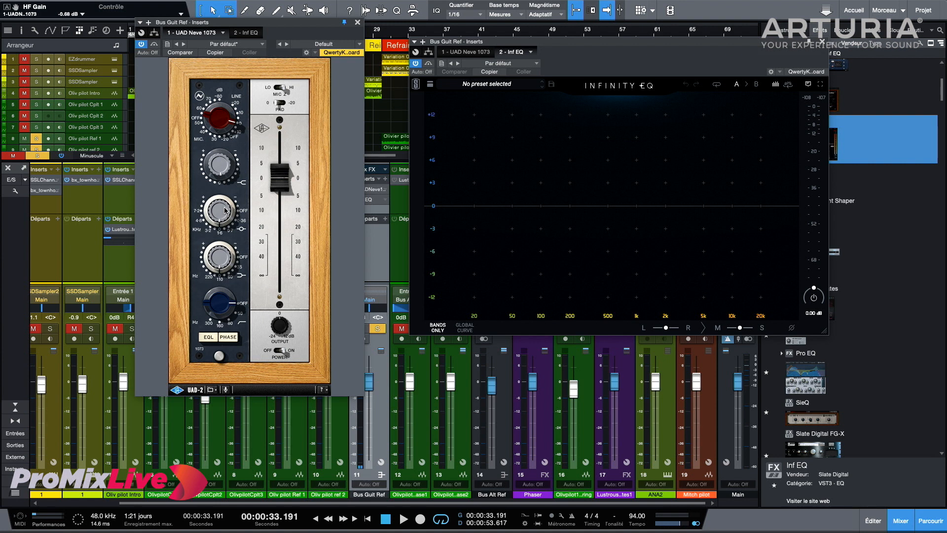
Play the guitar bus, toggle EQL on the Neve 1073 and adjust its MF gain
key(space)
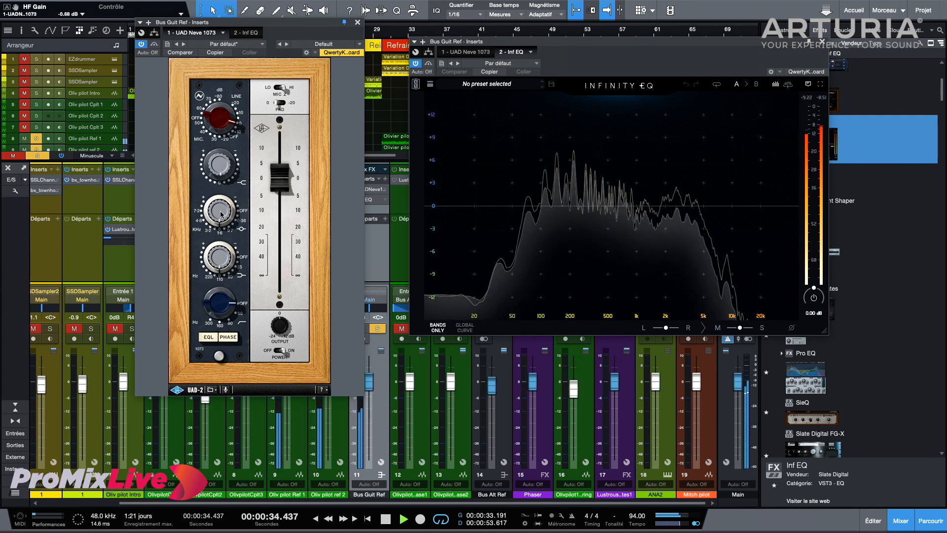
key(space)
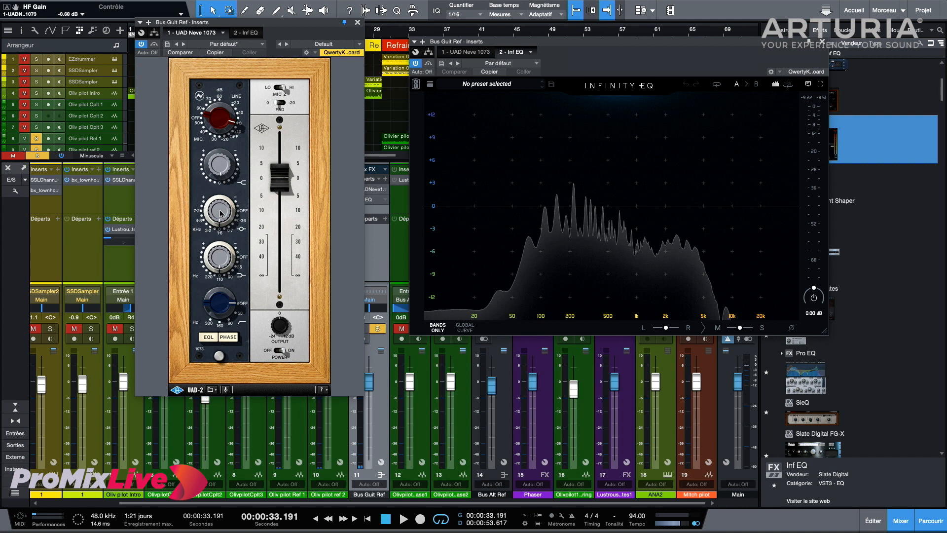
key(space)
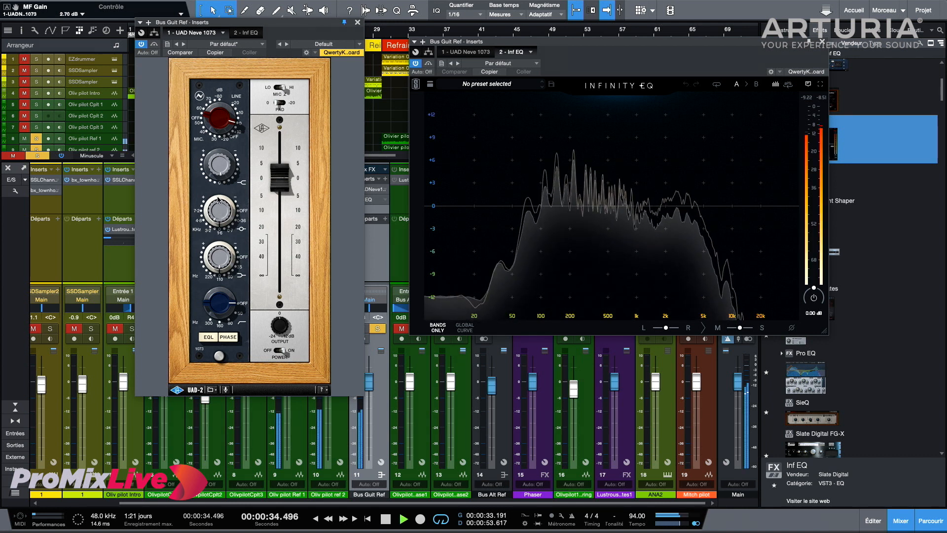
click(209, 337)
drag(217, 210, 218, 215)
Sweep the Neve 1073 MF frequency during playback, settle it at 0.36 kHz and stop
click(240, 219)
click(229, 229)
click(241, 219)
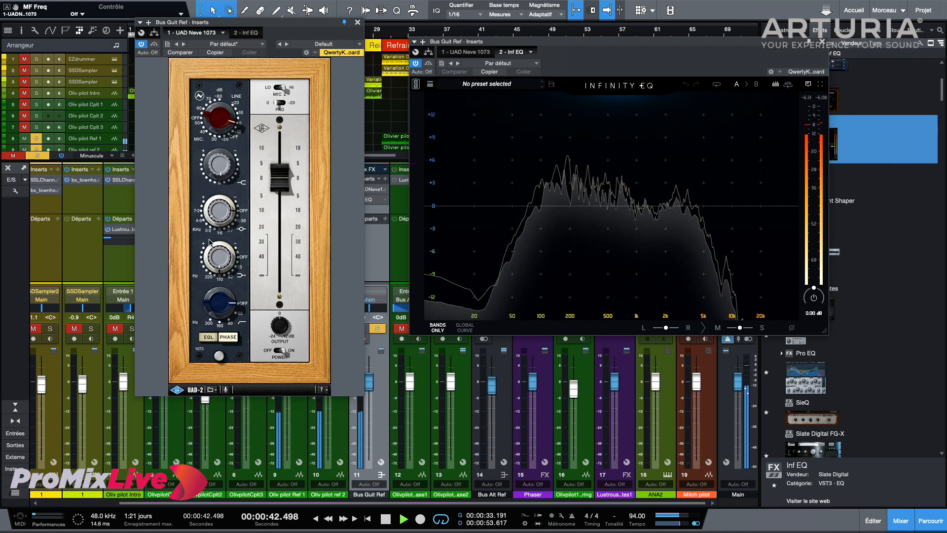
click(228, 233)
drag(238, 225, 252, 209)
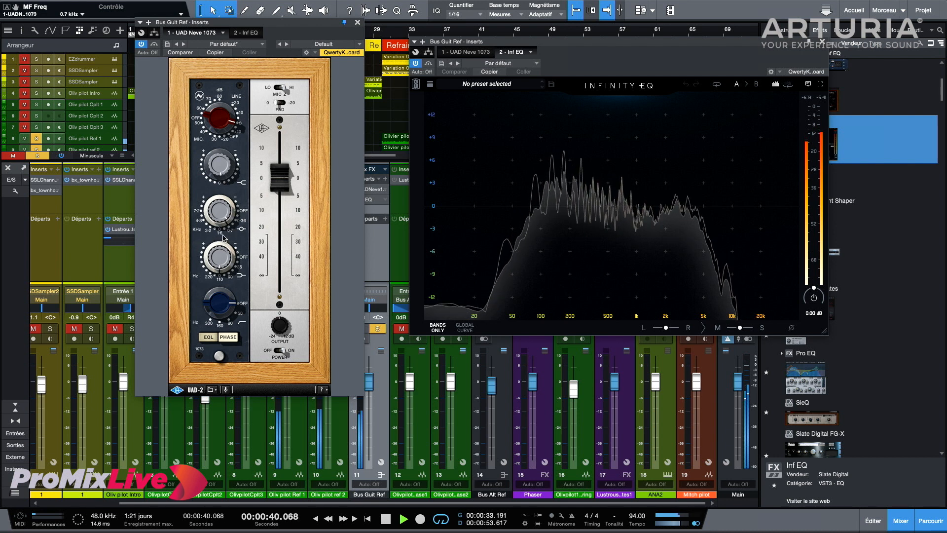
drag(232, 226, 218, 230)
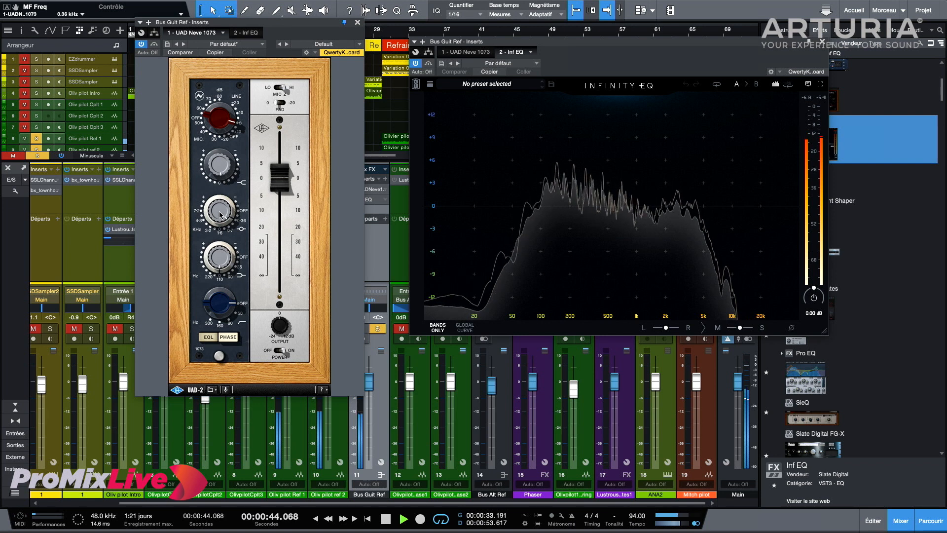
key(space)
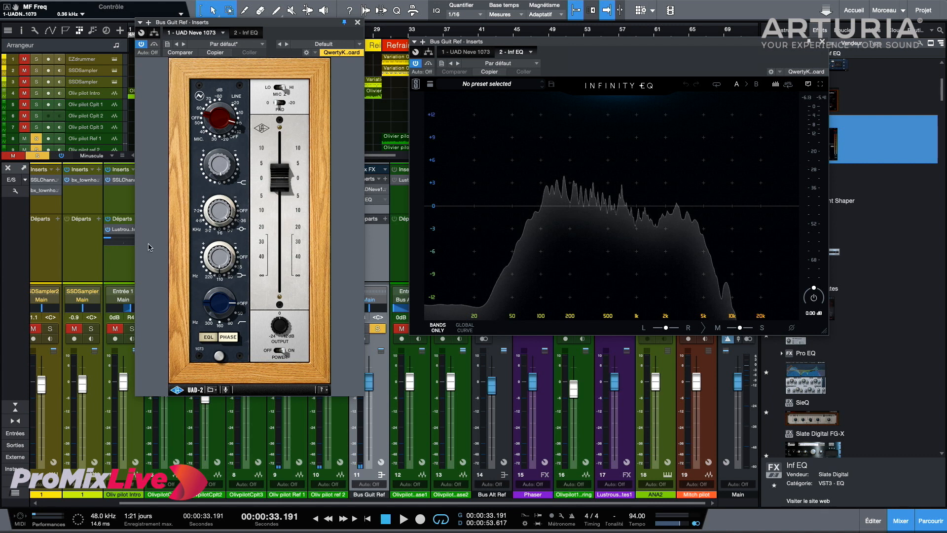
Solo the EZ1 drums together with the guitars and set the Neve 1073 MF gain to about -3.75 dB during playback
scroll(68, 269, left, 2)
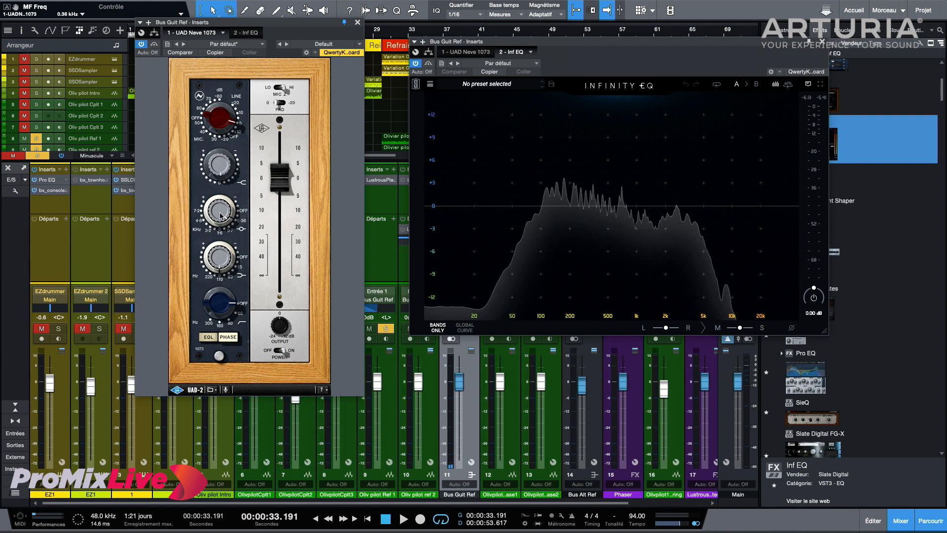
click(60, 329)
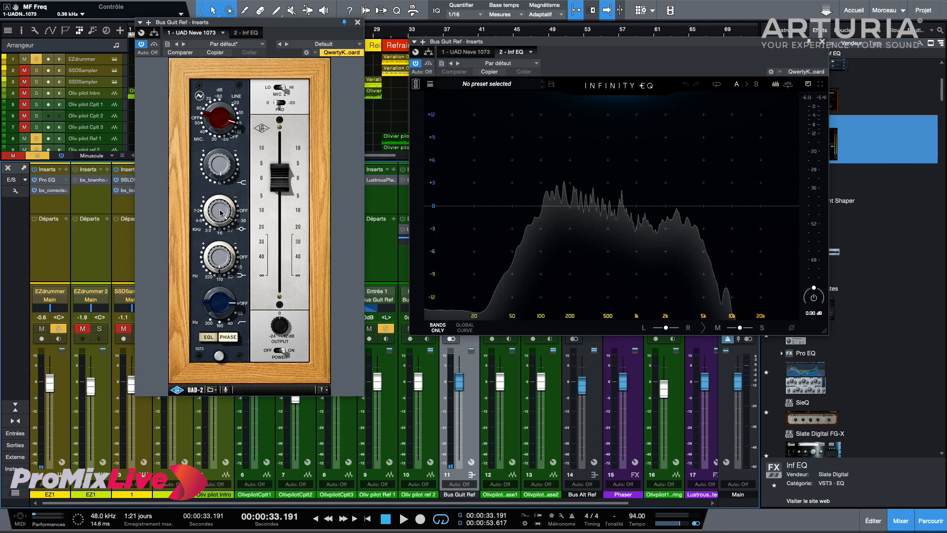
key(space)
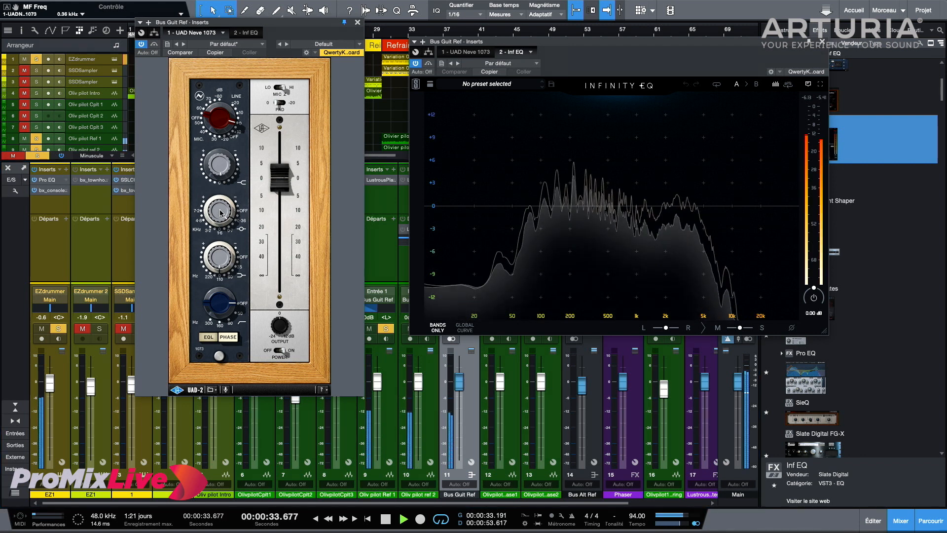
drag(223, 207, 221, 211)
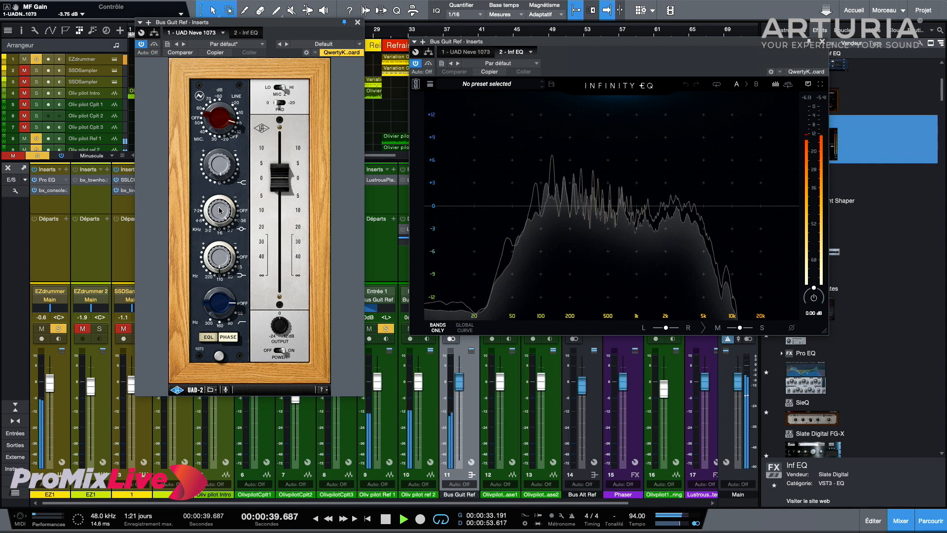
key(space)
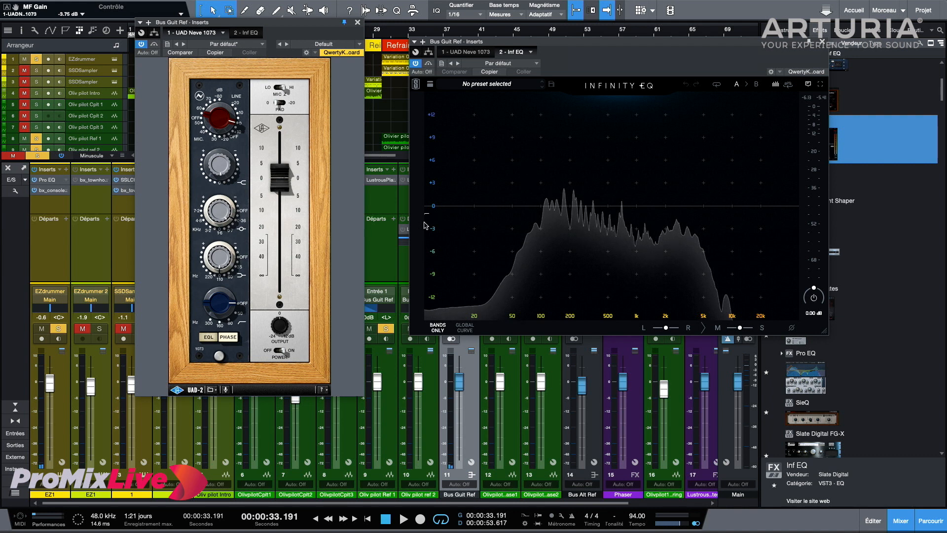
Add a low-cut band at about 35.6 Hz in Inf EQ, and deactivate that plug-in
drag(444, 208, 496, 281)
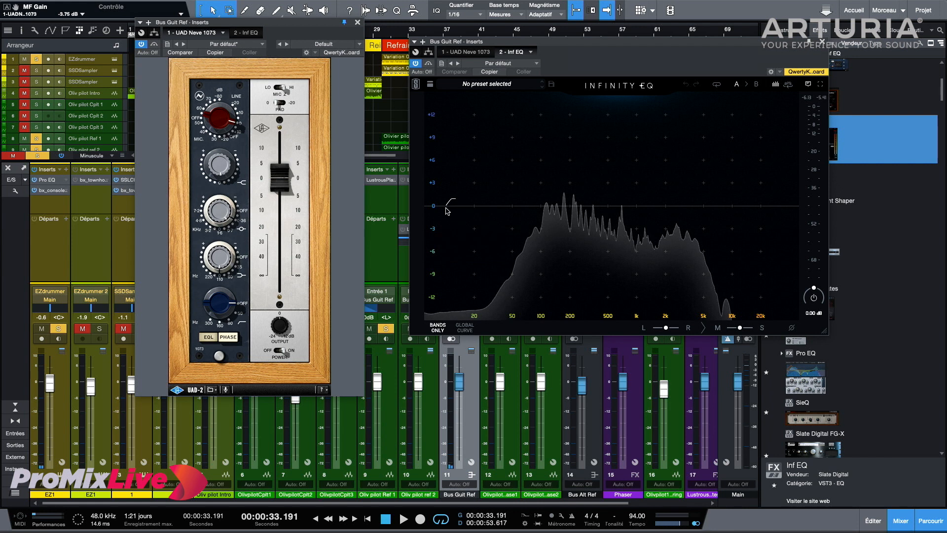
click(446, 208)
drag(446, 208, 498, 228)
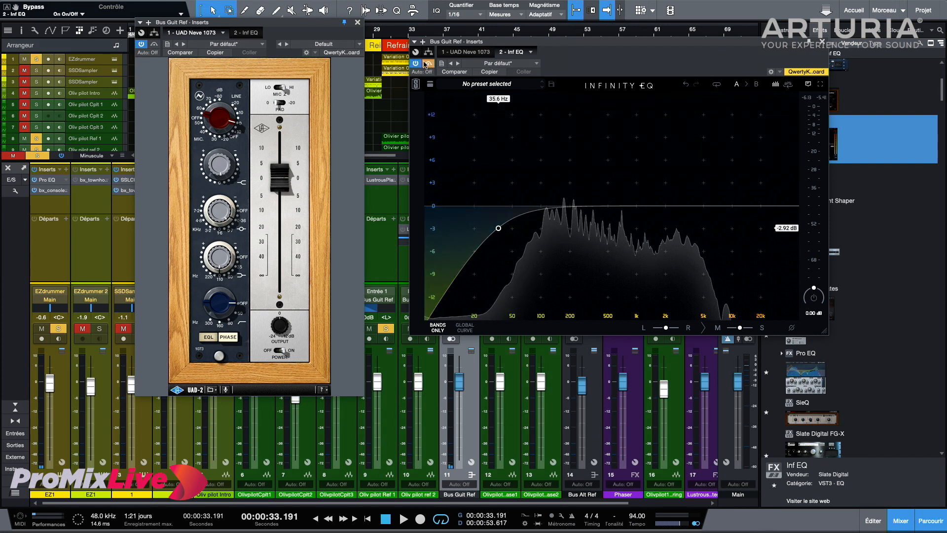
click(416, 63)
Try the Neve 1073 high-pass filter at 50 Hz, and switch it back off
click(245, 304)
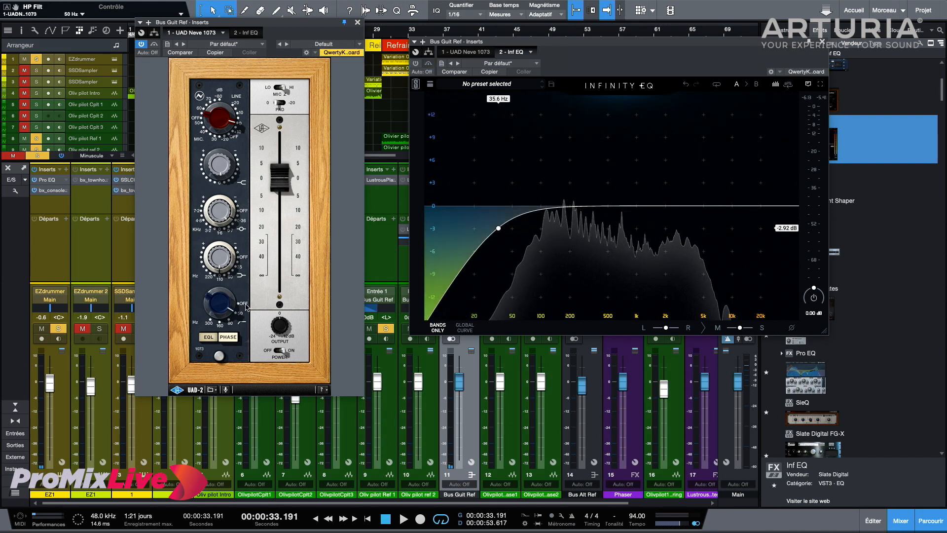
drag(220, 305, 220, 322)
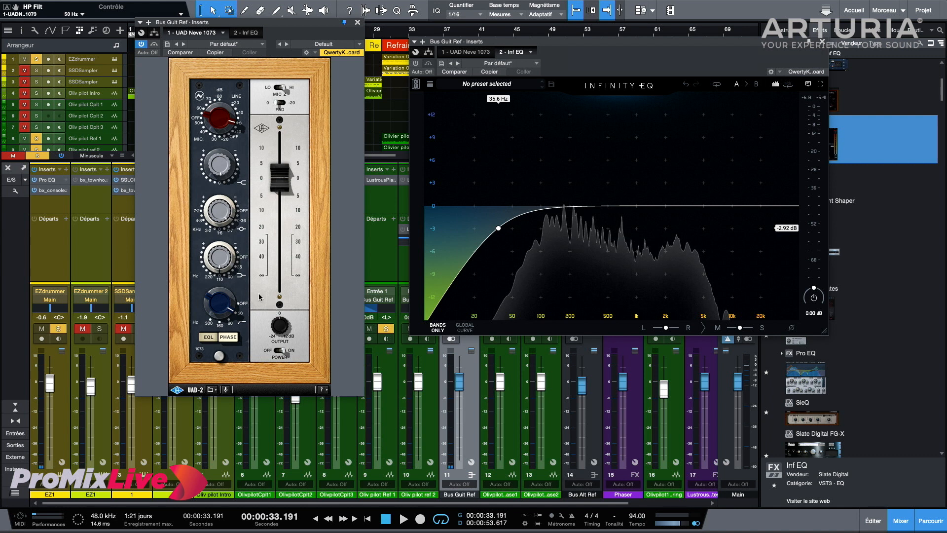
drag(216, 300, 212, 322)
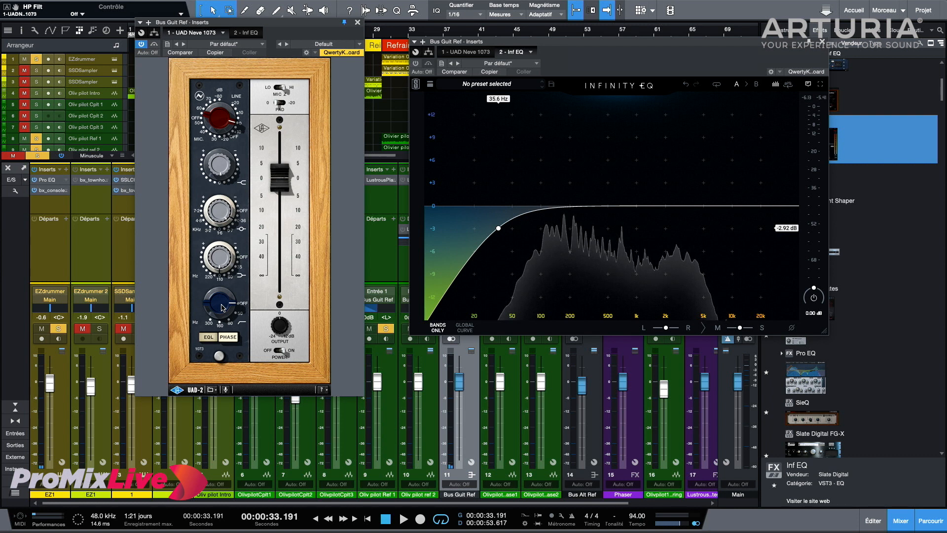
Try the Neve 1073 high-pass filter at 300 Hz during playback, settle it at 80 Hz and stop
key(space)
mouse_move(222, 308)
mouse_down()
mouse_move(235, 266)
mouse_move(228, 294)
mouse_up()
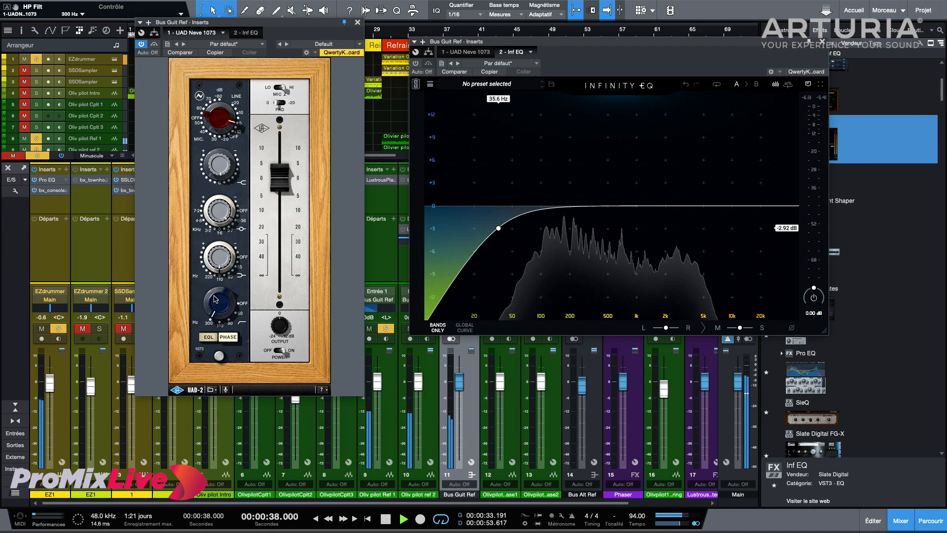
mouse_move(214, 307)
mouse_down()
mouse_move(213, 316)
mouse_move(217, 293)
mouse_up()
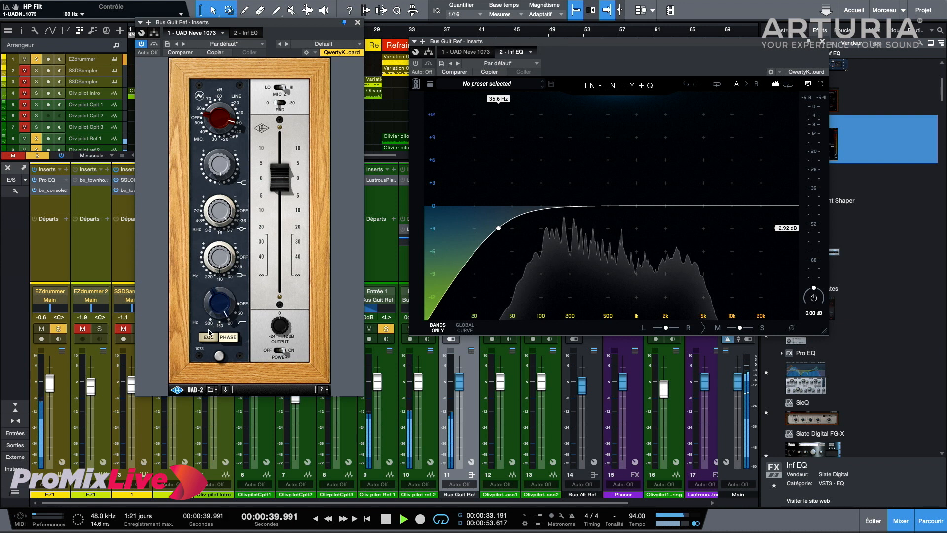
key(space)
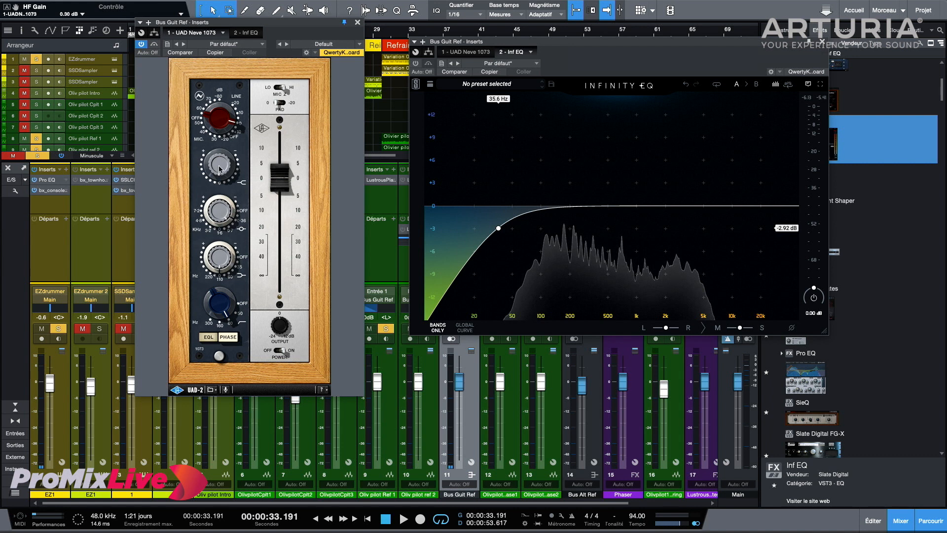
Raise the Neve 1073 HF gain to about 2.21 dB during playback and stop
key(space)
drag(220, 169, 222, 157)
drag(222, 173, 222, 164)
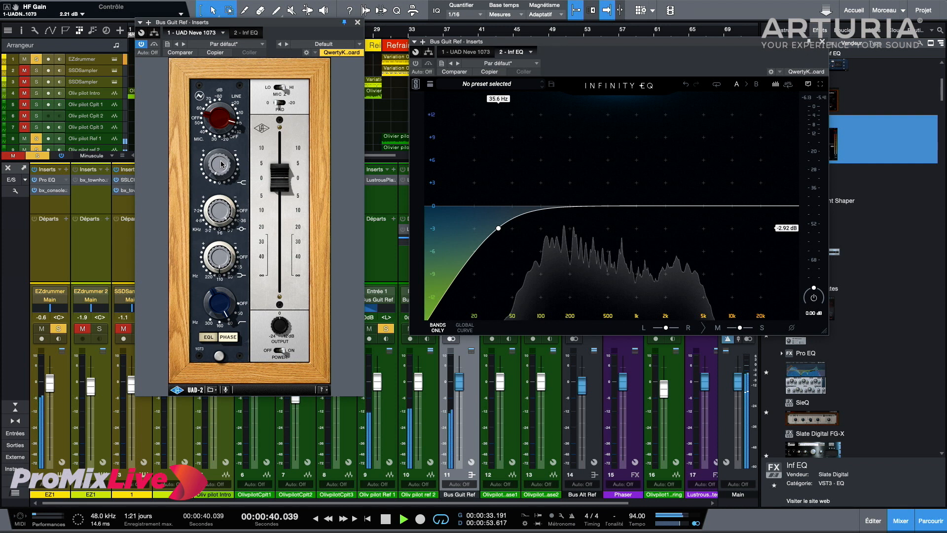
key(space)
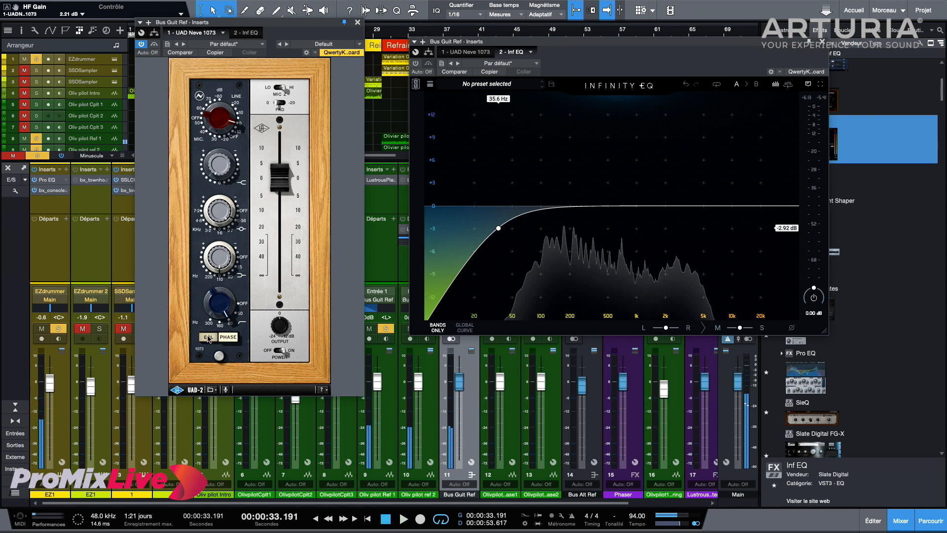
Compare the guitar bus with the Neve 1073 EQL switched out and in during repeated playback, leaving it in
key(space)
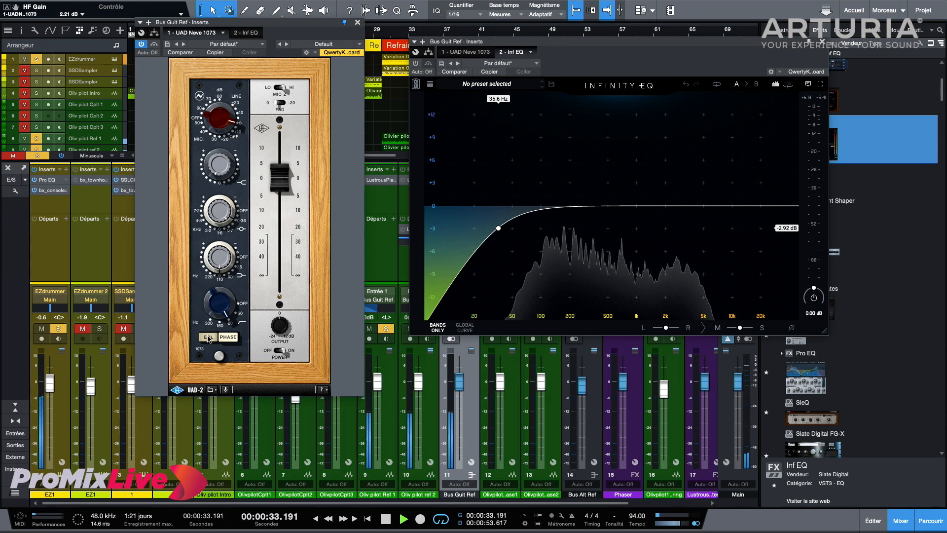
click(209, 339)
click(208, 338)
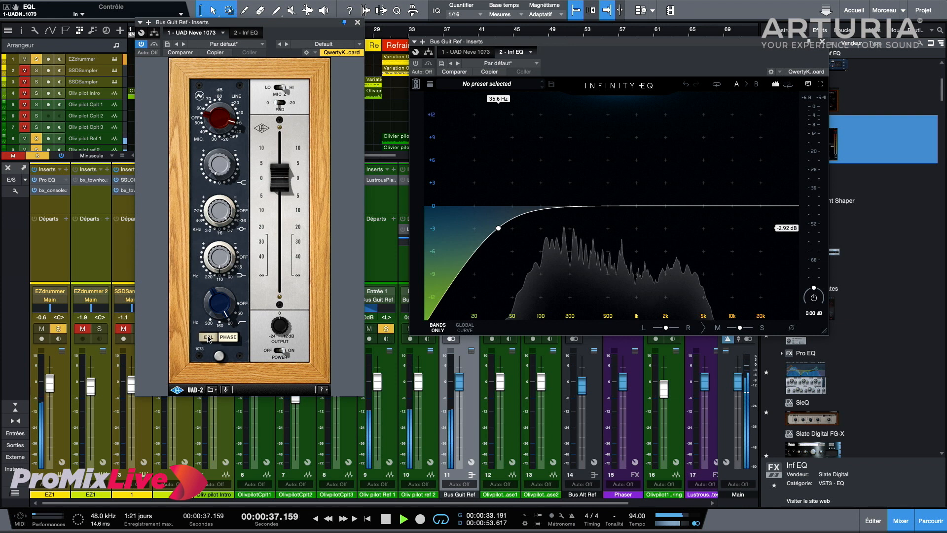
key(space)
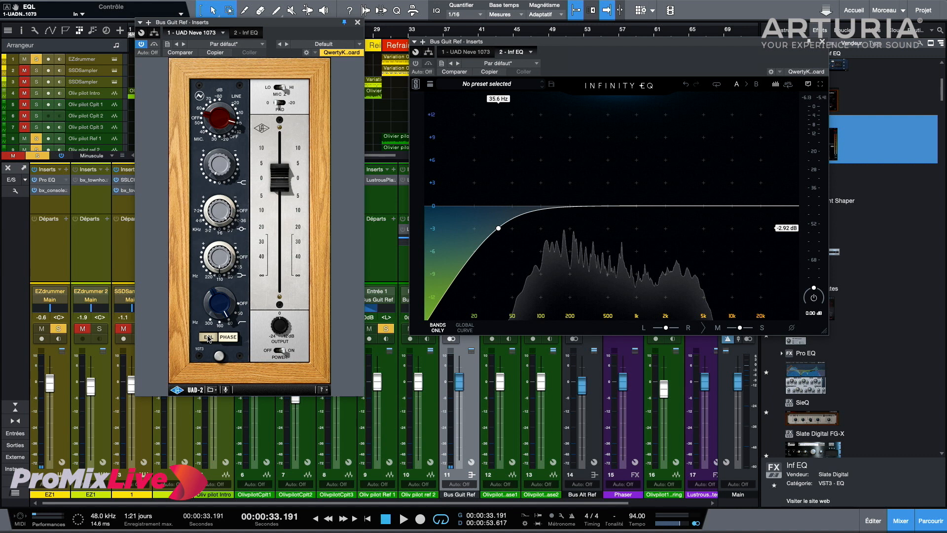
click(208, 338)
click(209, 338)
click(208, 337)
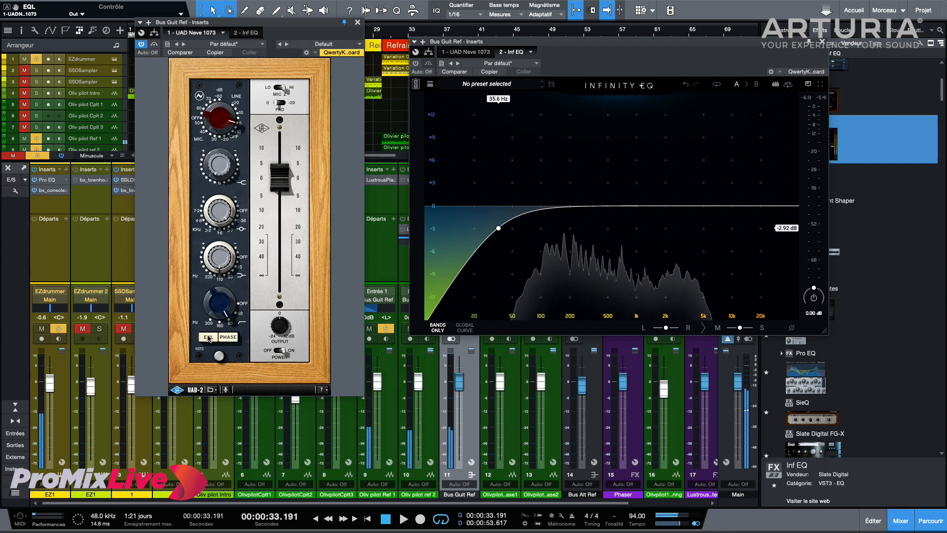
key(space)
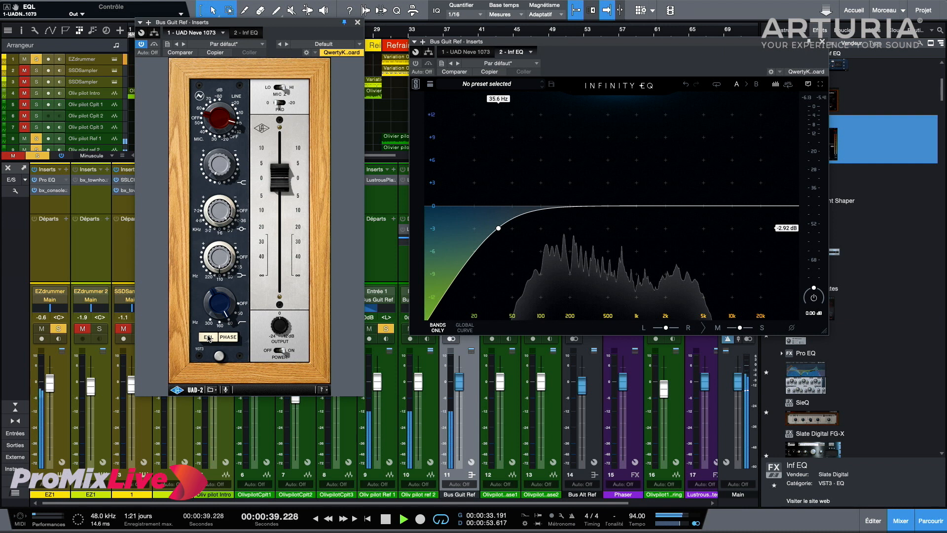
click(208, 338)
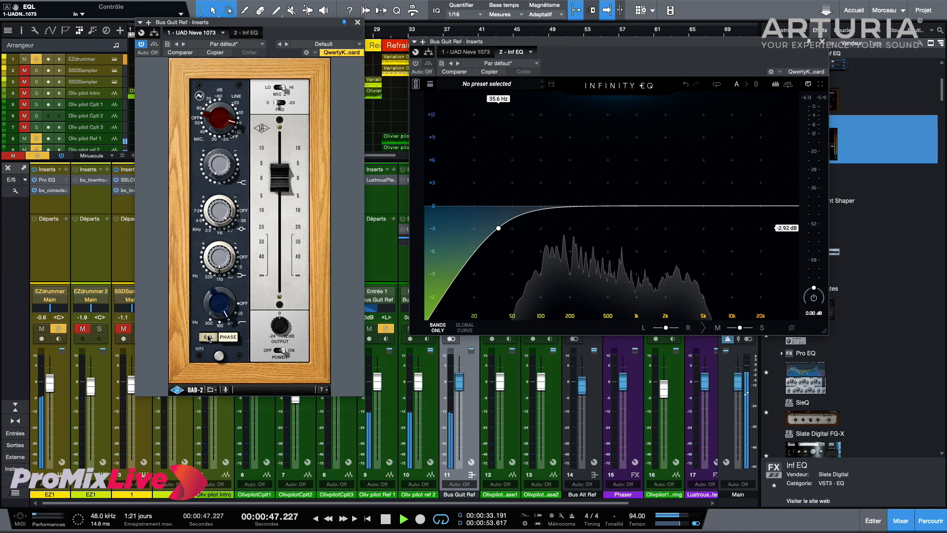
click(208, 338)
key(space)
click(208, 338)
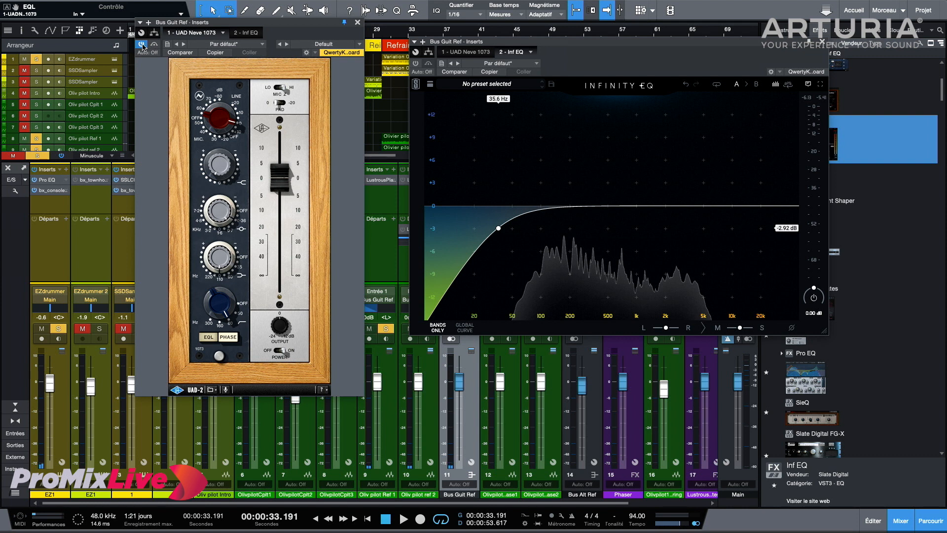
Deactivate the Neve 1073 on the guitar bus, activate Inf EQ instead and move its window clear of the mixer channels
click(357, 23)
drag(577, 46, 465, 44)
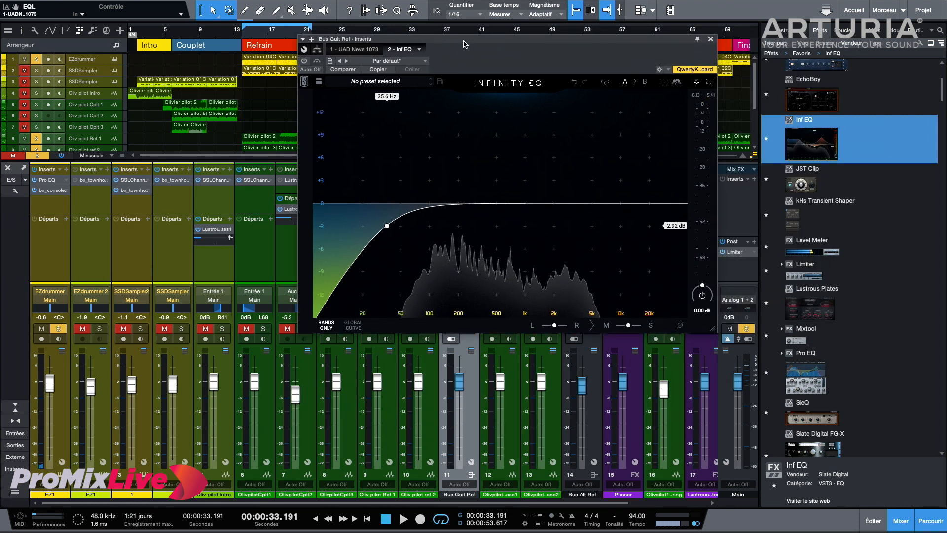
click(304, 60)
drag(469, 39, 501, 40)
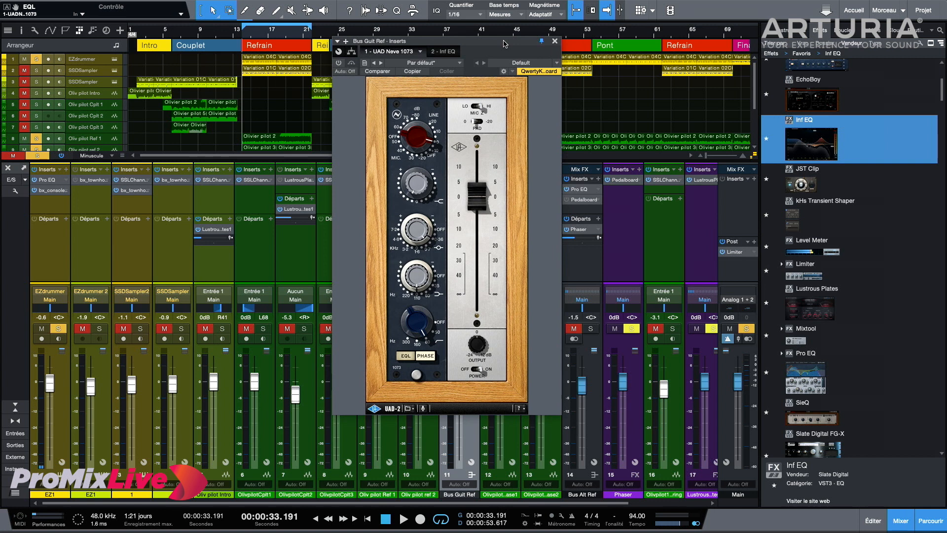
click(439, 53)
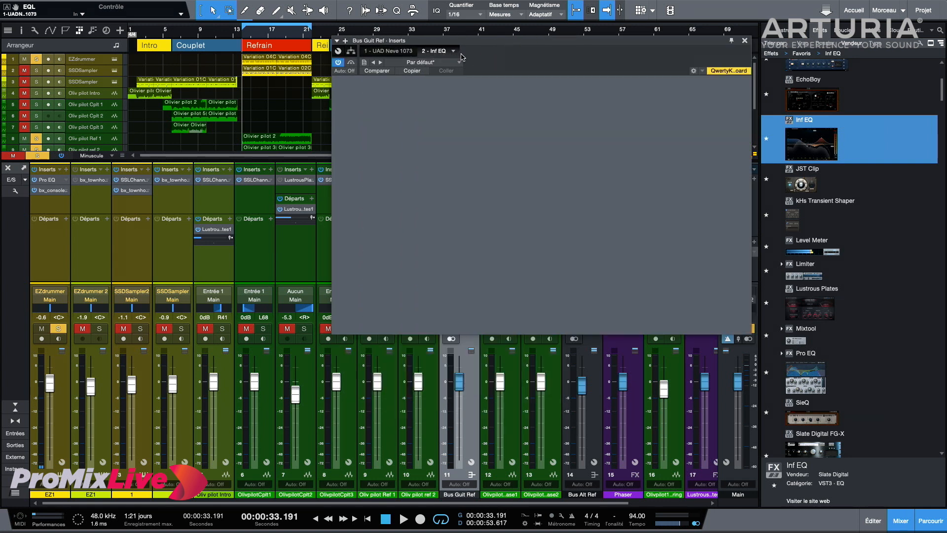
drag(475, 42, 421, 10)
Raise the Inf EQ low-cut band to 133 Hz during playback and stop
mouse_move(366, 195)
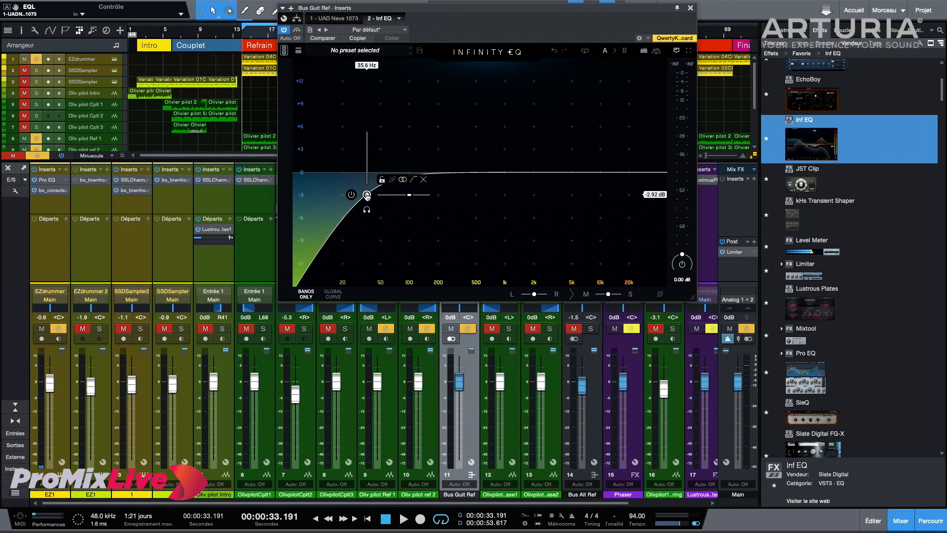
key(space)
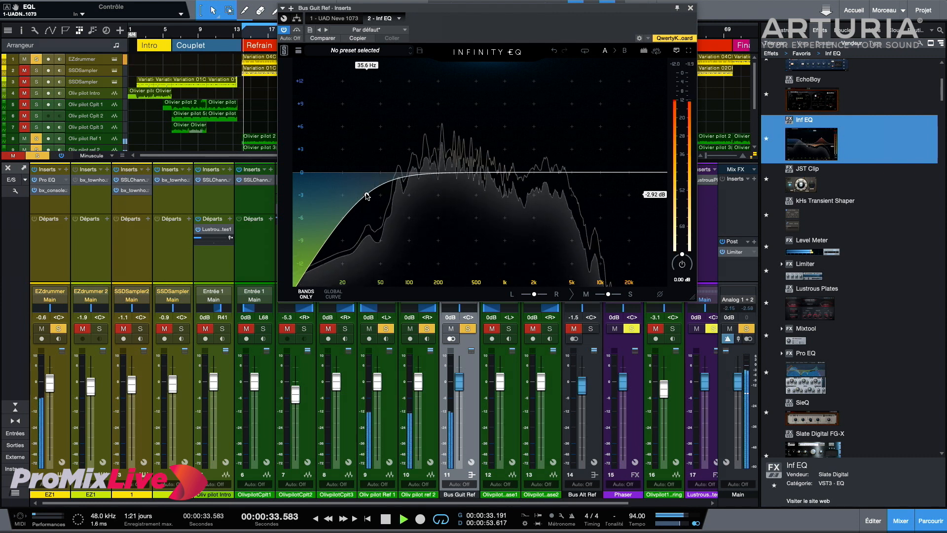
drag(377, 196, 421, 183)
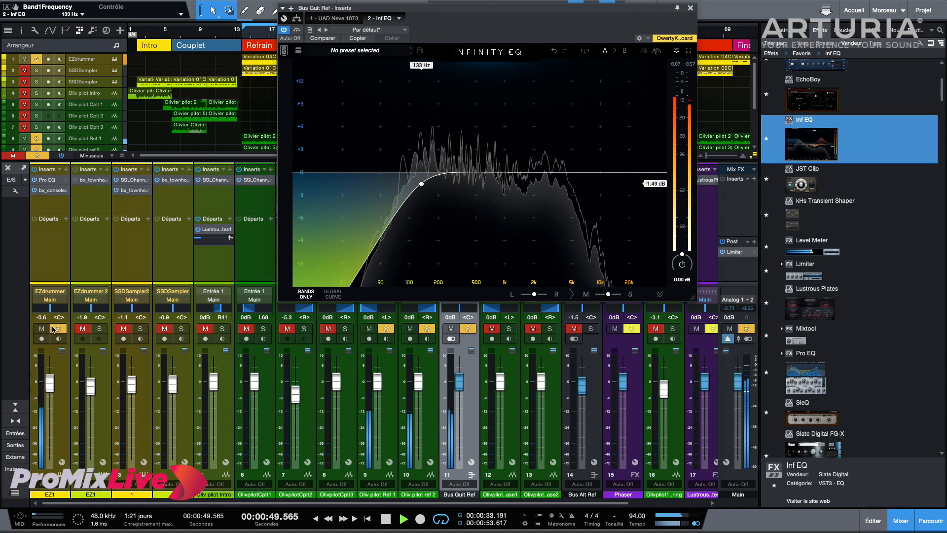
key(space)
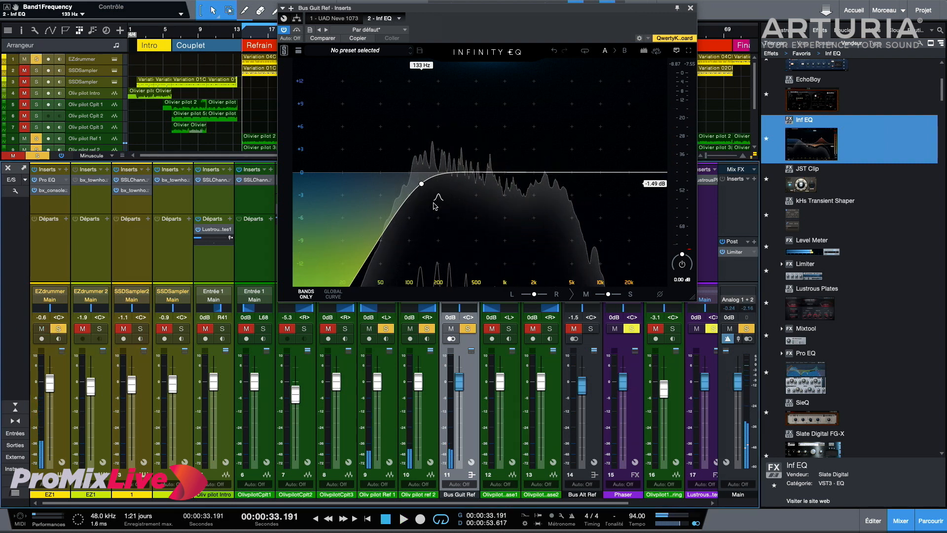
Take the EZ1 drums out of solo and audition the Inf EQ low-cut band in band solo during playback
click(423, 184)
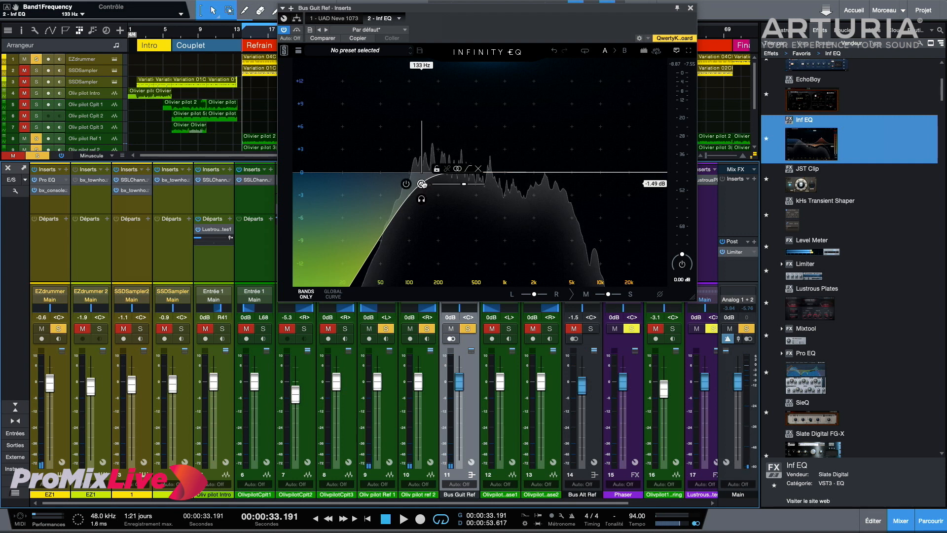
click(60, 329)
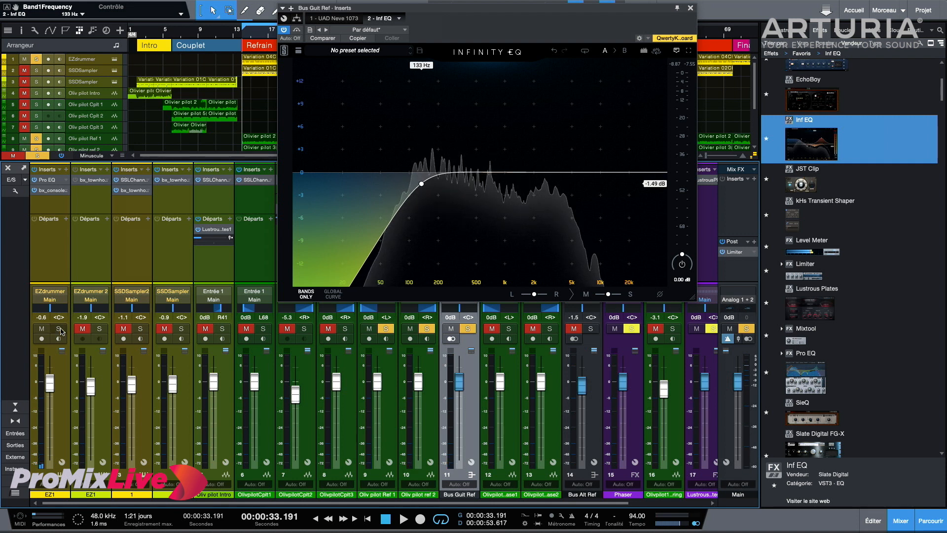
mouse_move(438, 168)
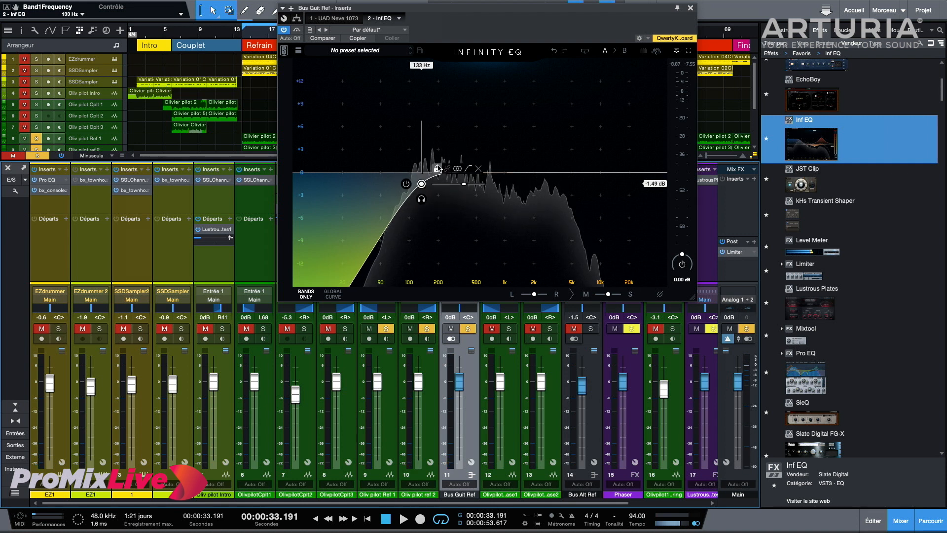
key(space)
click(422, 200)
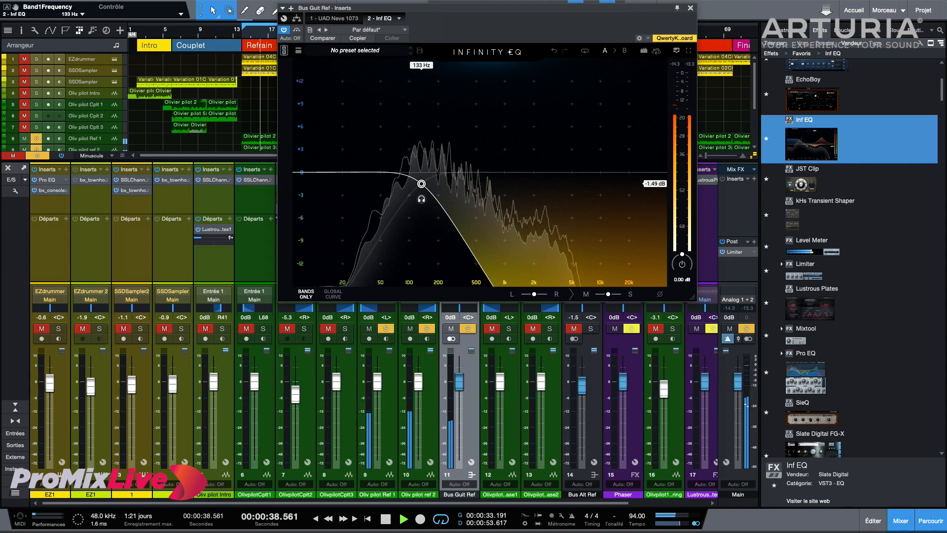
click(422, 200)
key(space)
click(58, 329)
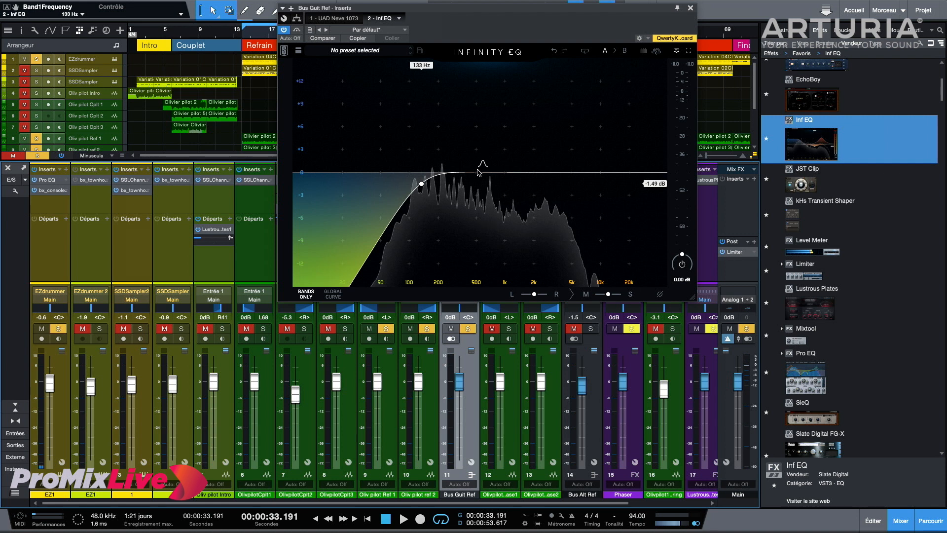
click(58, 329)
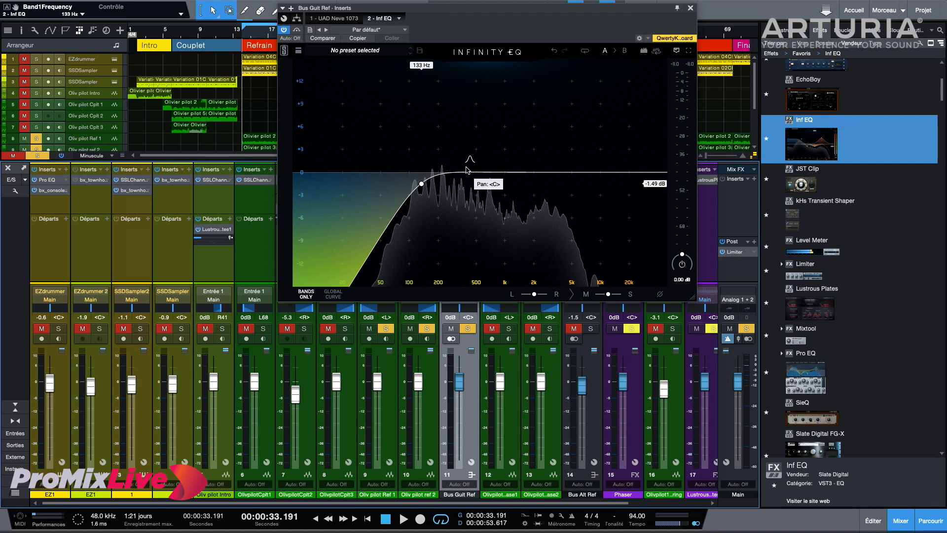
Add a bell band at 448 Hz with +3.50 dB gain, narrow it to 11.9 st and solo it
drag(479, 173, 477, 146)
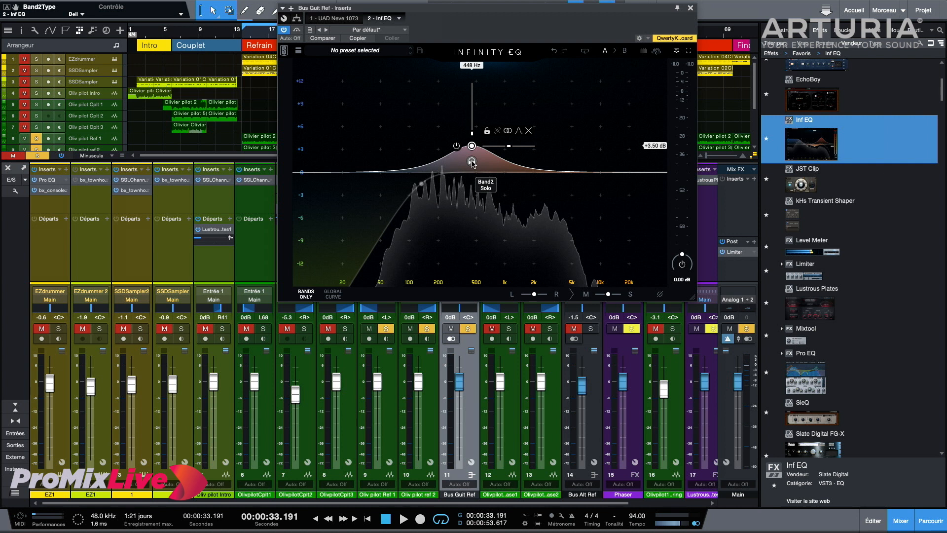
click(472, 163)
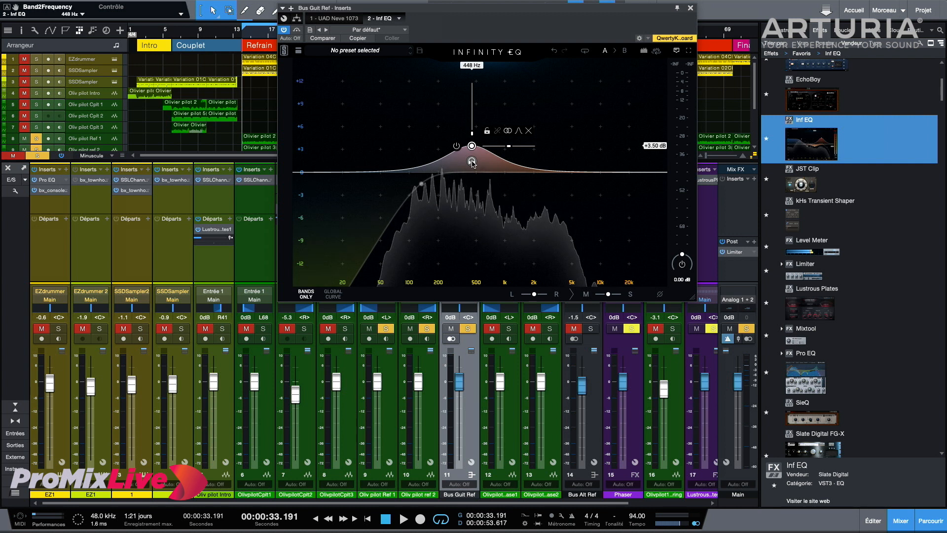
drag(522, 153, 512, 152)
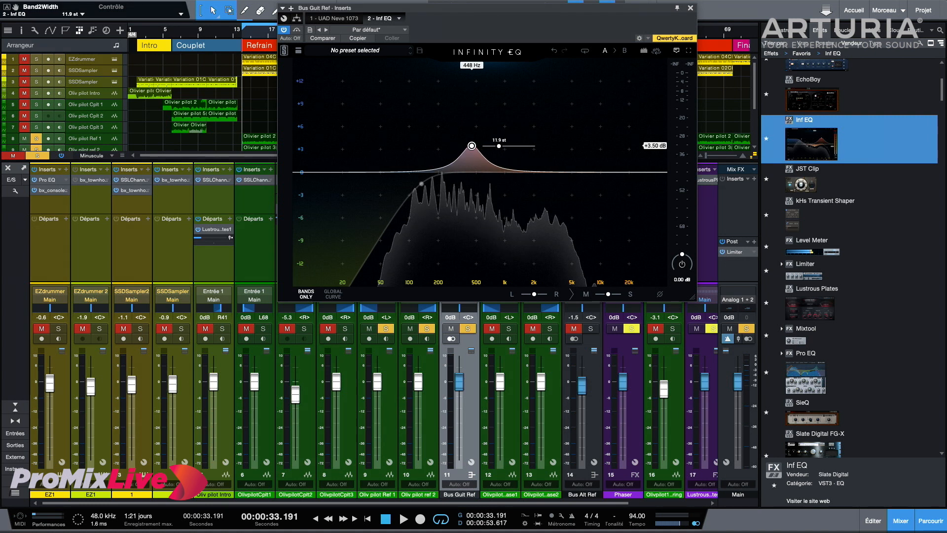
click(473, 161)
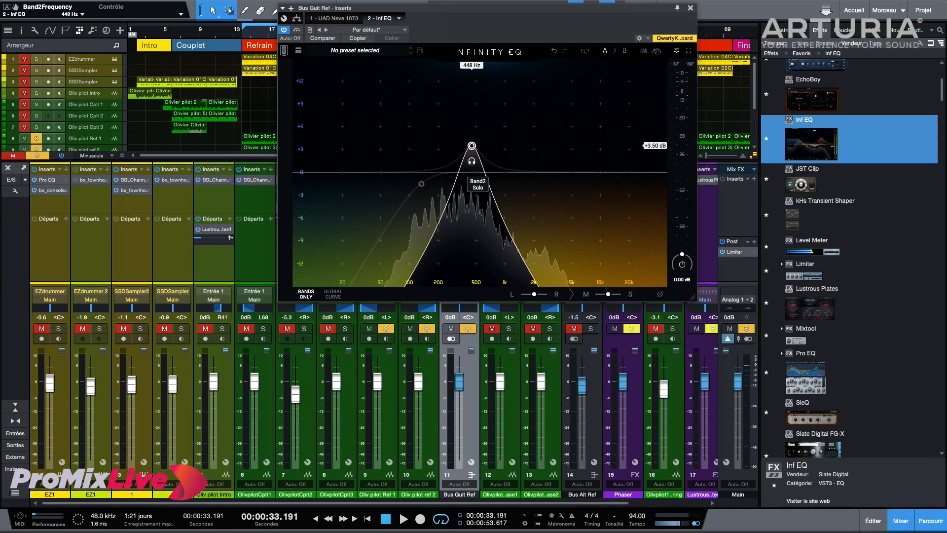
Sweep the bell band during playback, bring it to 244 Hz and narrow its width to 3.45 st
drag(472, 161, 447, 145)
key(space)
key(space)
key(space)
key(space)
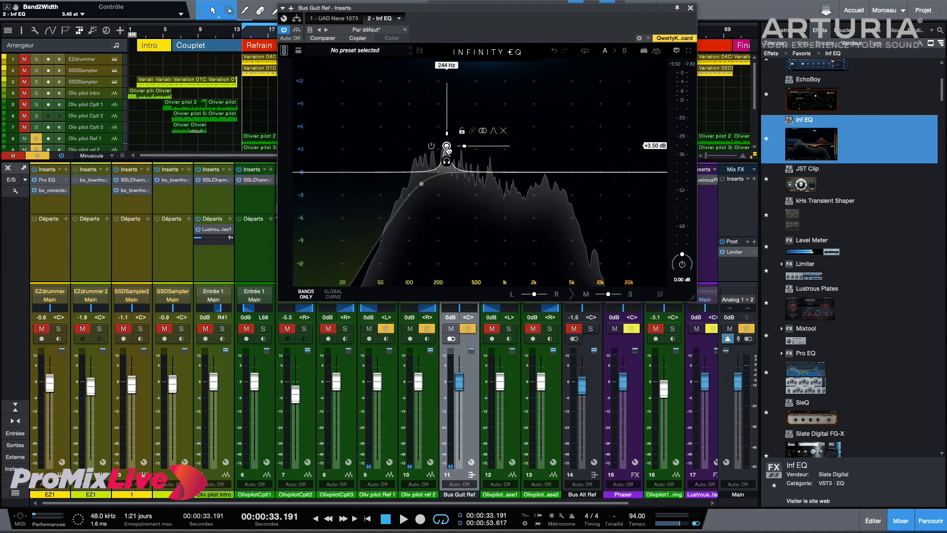
Sweep the narrow bell boost higher during playback, settle it at 313 Hz with +5.64 dB gain and stop
drag(447, 147, 457, 113)
key(space)
key(space)
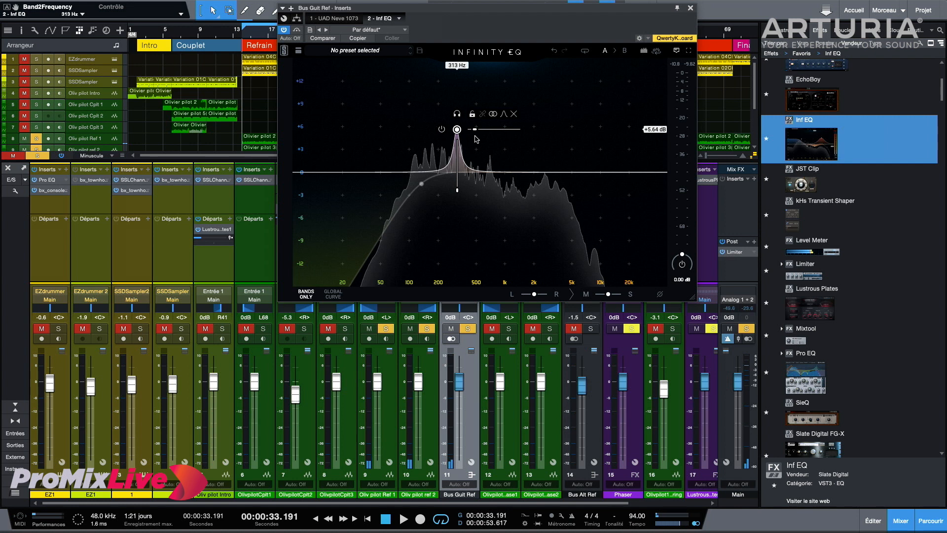
Turn the 313 Hz bell into a cut of -3.05 dB and listen to it during playback
drag(656, 130, 655, 195)
key(space)
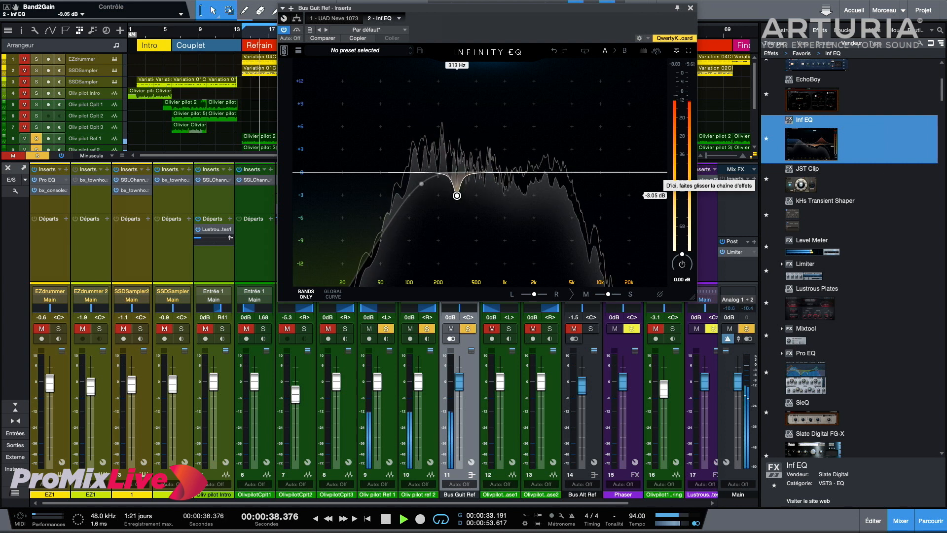
key(space)
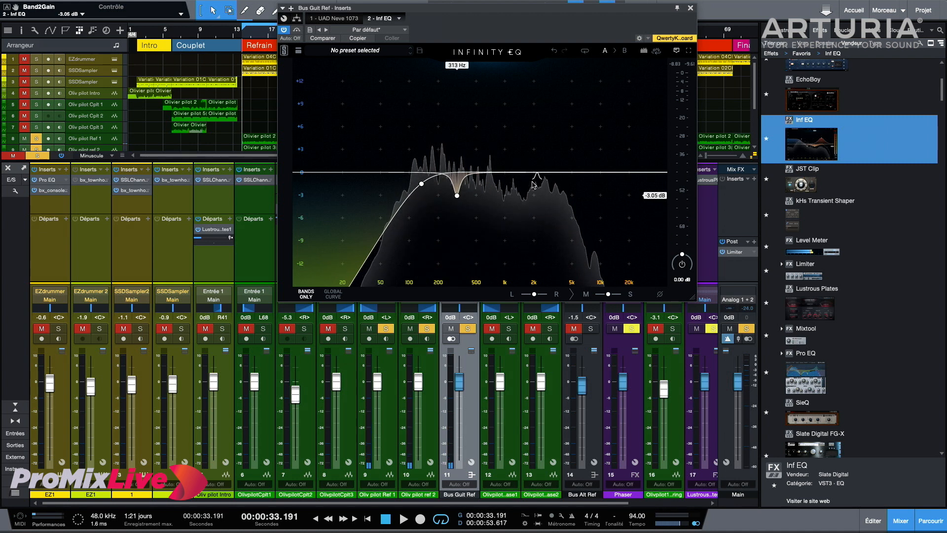
Compare the guitar bus with the 313 Hz cut bypassed and re-enabled during playback
mouse_move(452, 185)
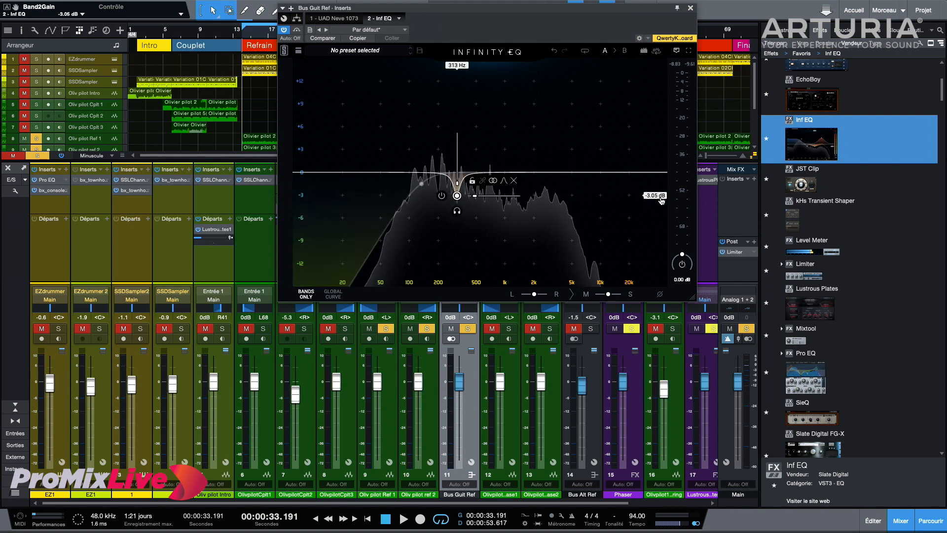
click(442, 196)
key(space)
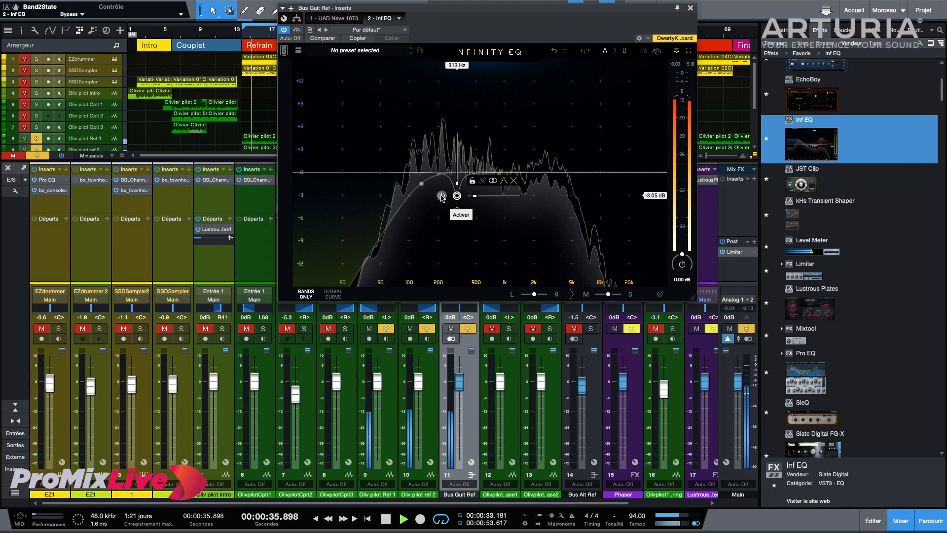
click(441, 196)
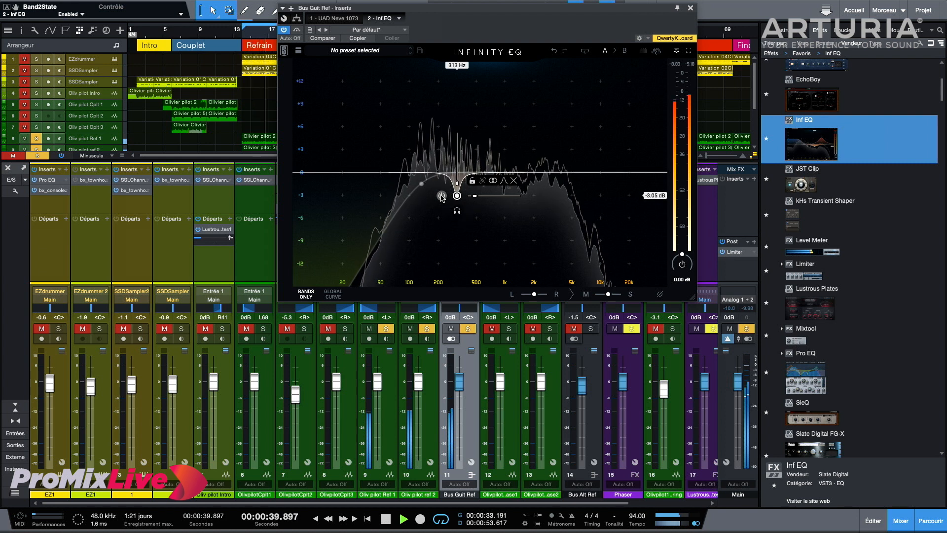
Ease the 313 Hz cut to -2.53 dB, widen its bandwidth to 8.36 st and stop playback
mouse_move(475, 196)
drag(476, 199, 477, 196)
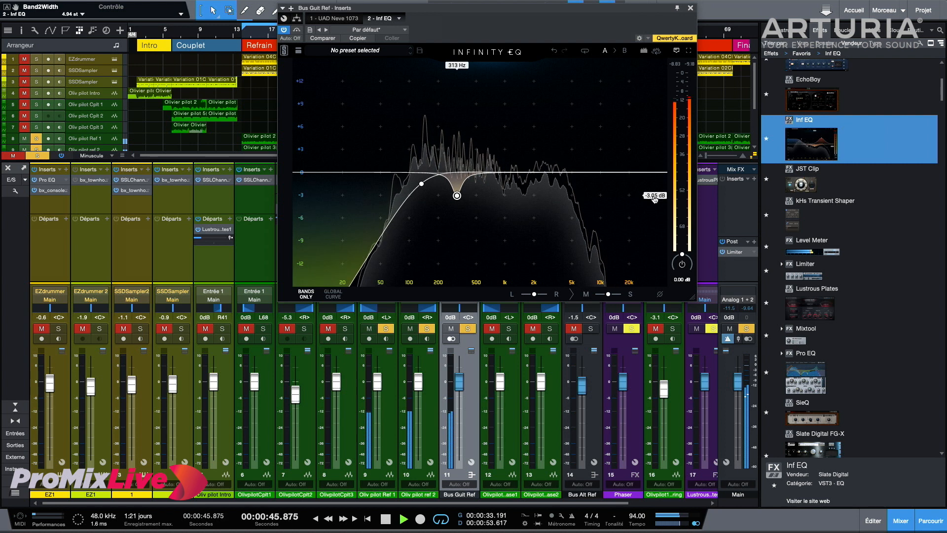
scroll(655, 197, up, 2)
mouse_move(457, 192)
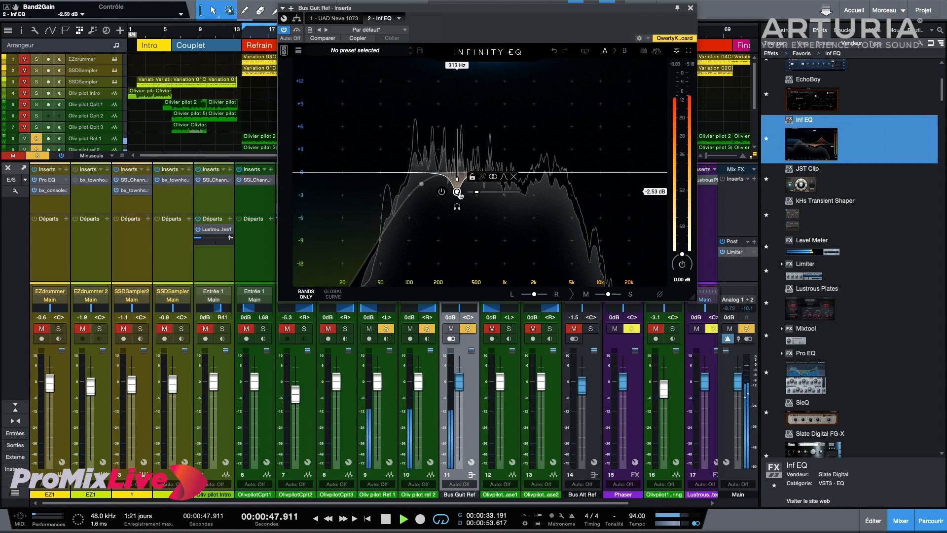
drag(477, 194, 483, 192)
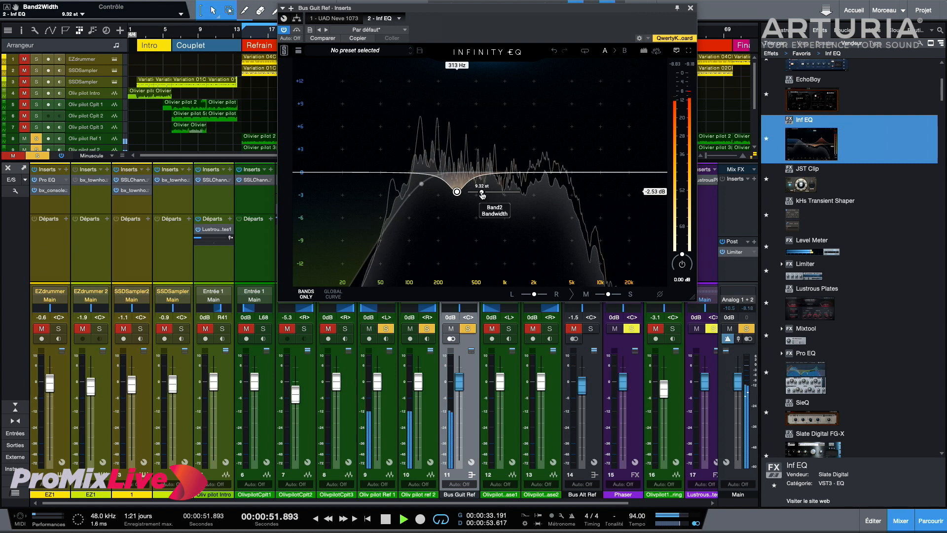
key(space)
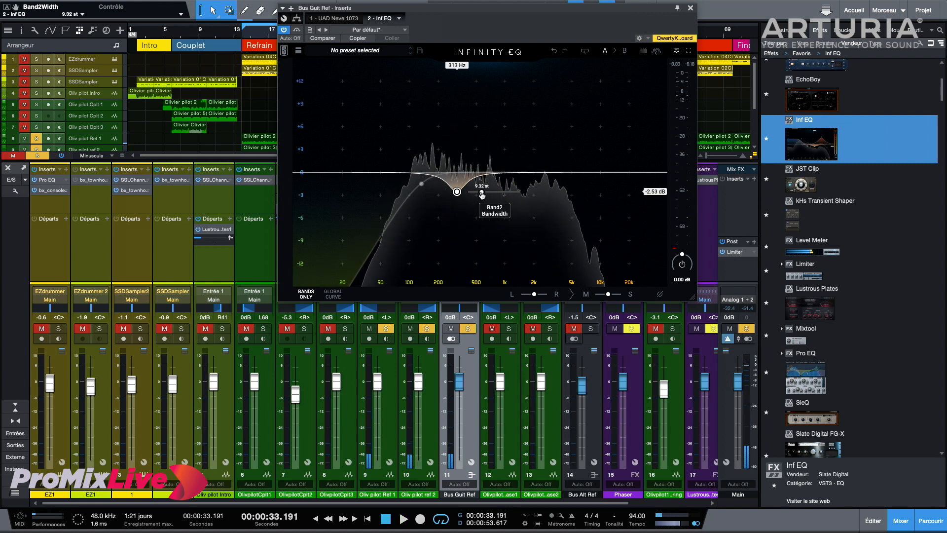
drag(482, 195, 481, 196)
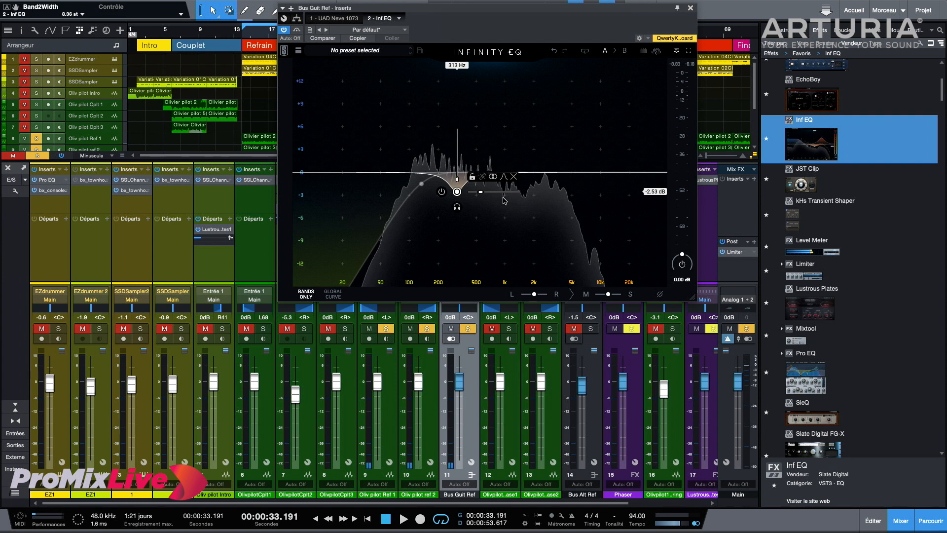
click(594, 200)
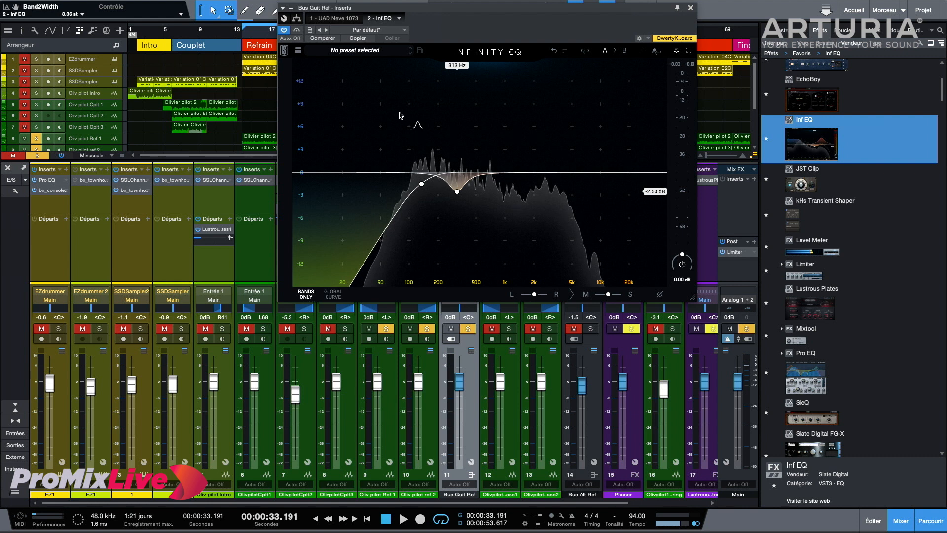
Add a low-pass band at 13.1 kHz with -1.95 dB on the guitar bus and solo the EZdrummer channel
click(655, 178)
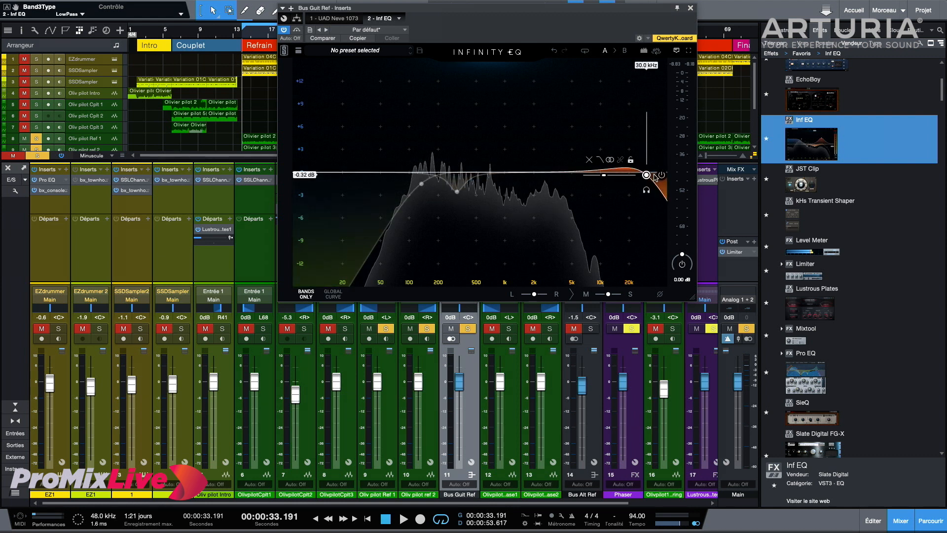
drag(651, 178, 612, 188)
click(60, 329)
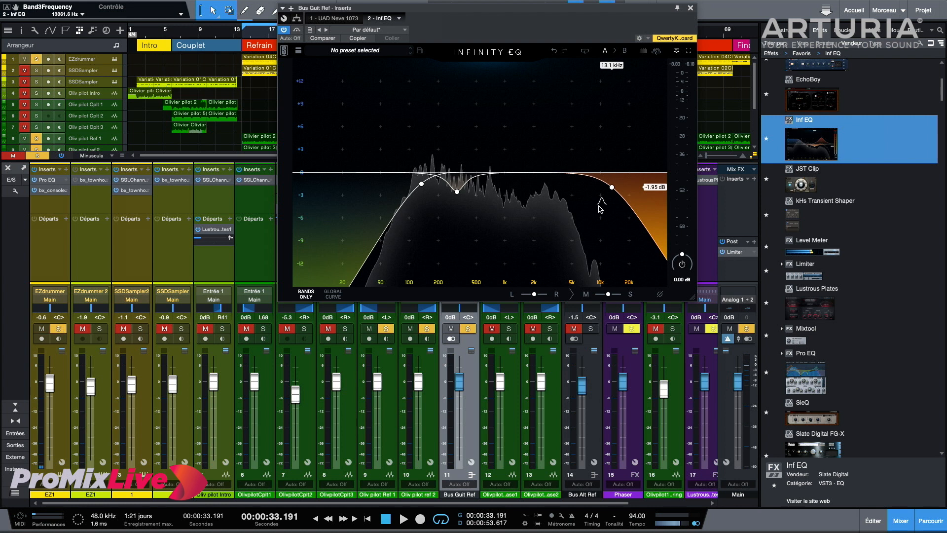
Lower the low-pass band to 9.37 kHz at -2.01 dB during playback
mouse_move(612, 190)
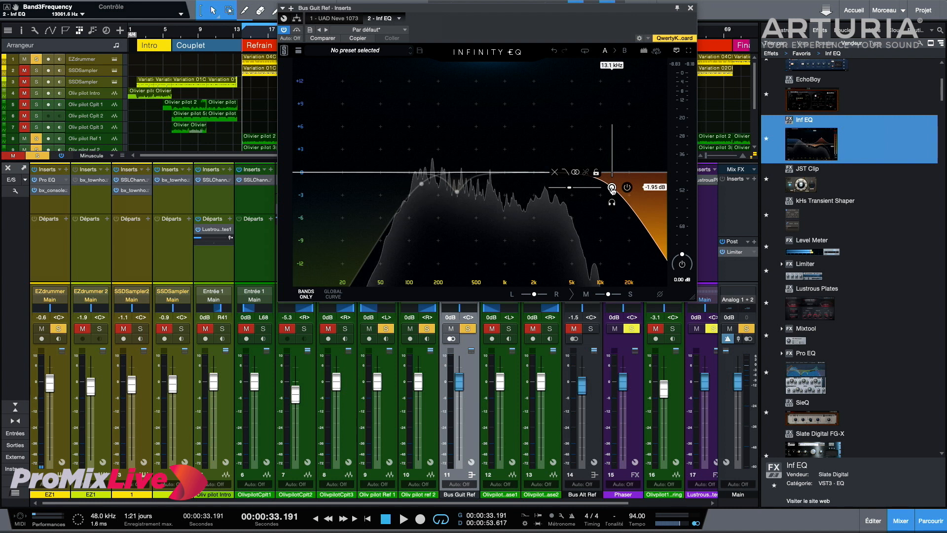
key(space)
mouse_move(613, 191)
mouse_down()
mouse_move(646, 187)
mouse_move(556, 189)
mouse_move(598, 188)
mouse_up()
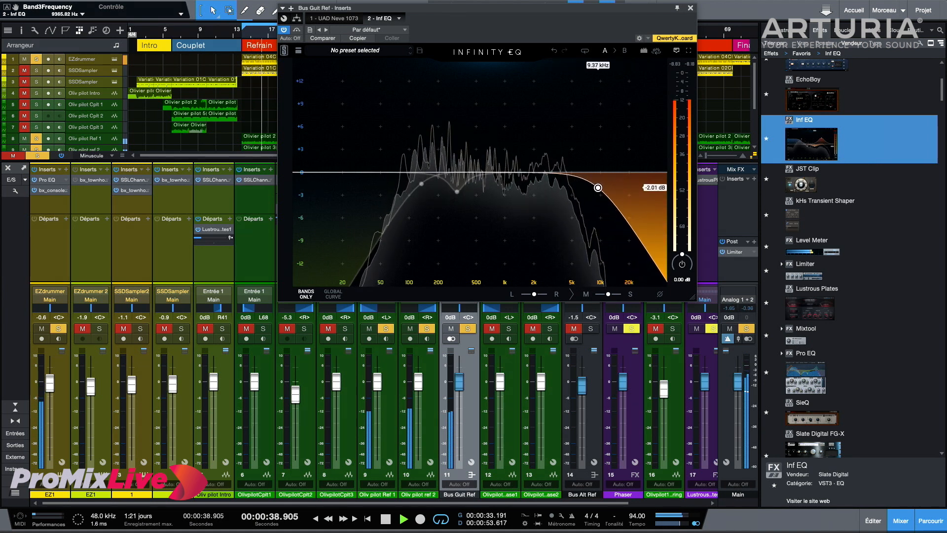
Compare the sound with the 9.37 kHz low-pass band repeatedly bypassed and re-enabled, ending with it on and playback stopped
click(614, 188)
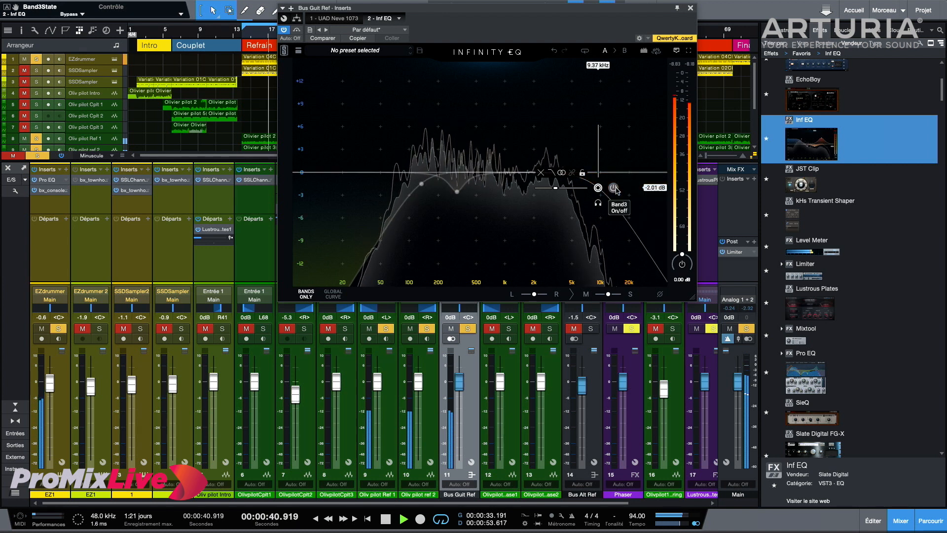
click(614, 188)
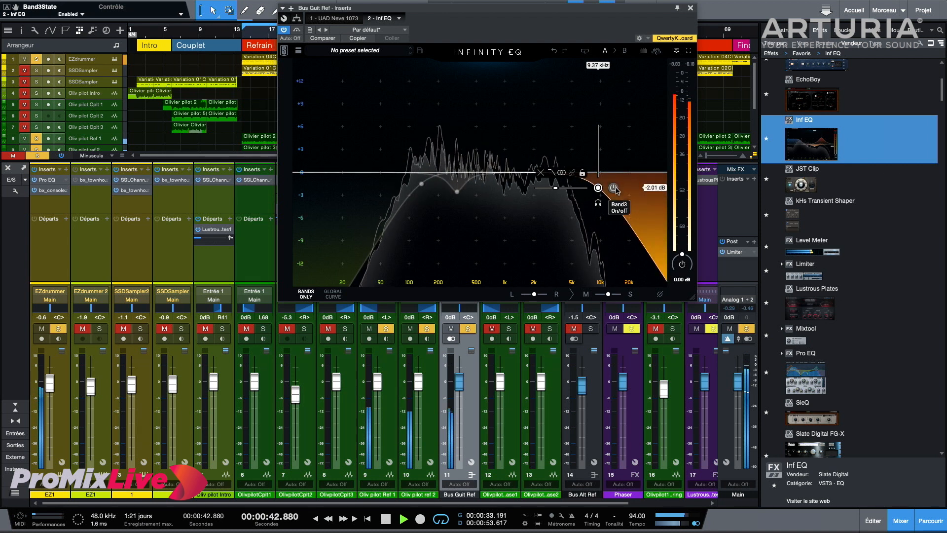
click(614, 188)
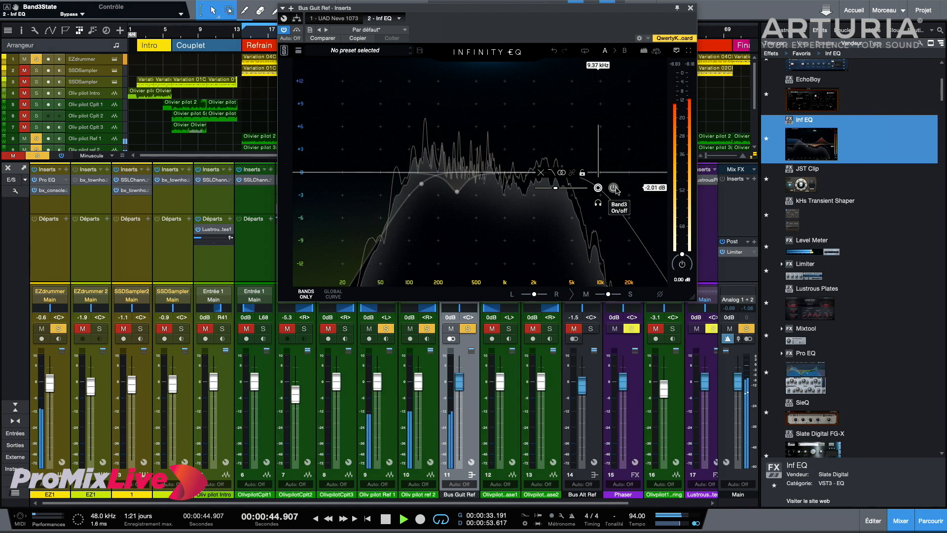
click(614, 188)
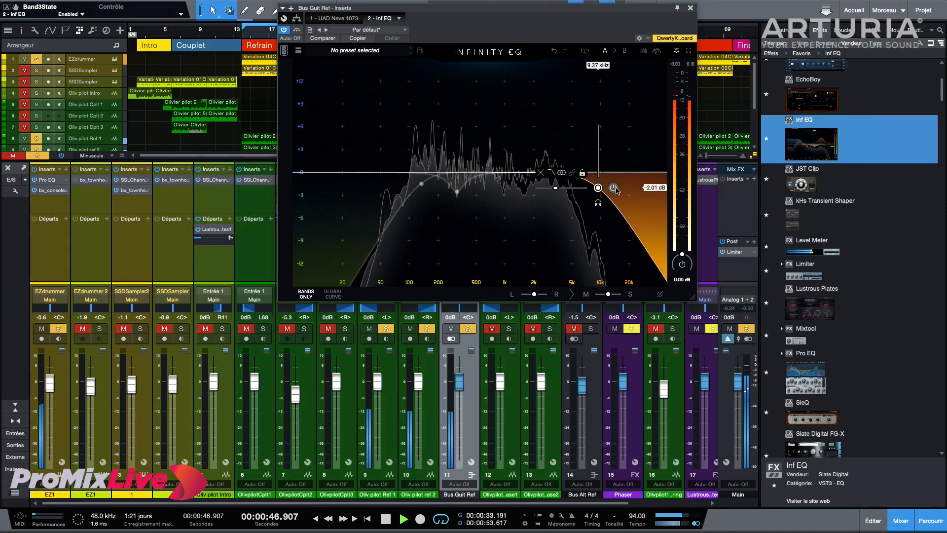
key(space)
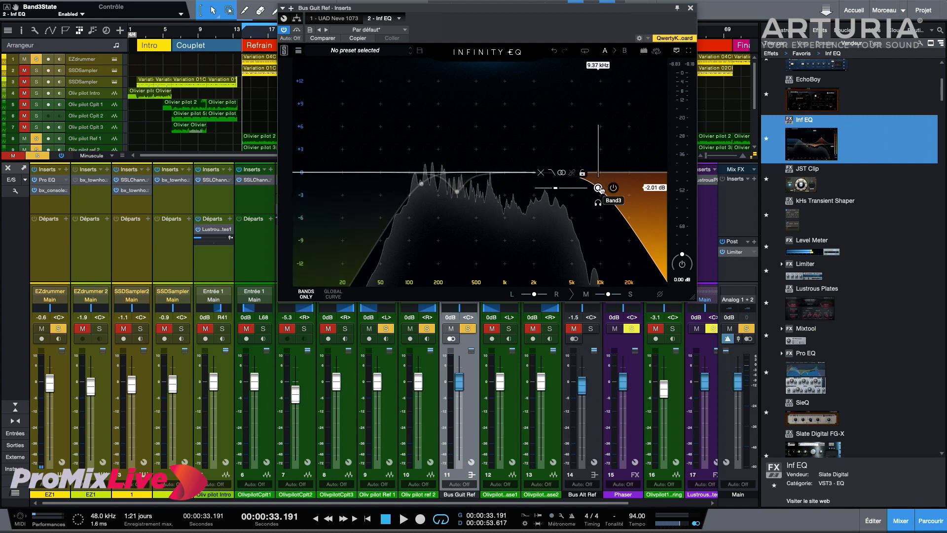
Lay out the Infinity EQ, Pro EQ and bx_console SSL 4000 E windows together and compare playback with all three bypassed and enabled
drag(360, 8, 500, 11)
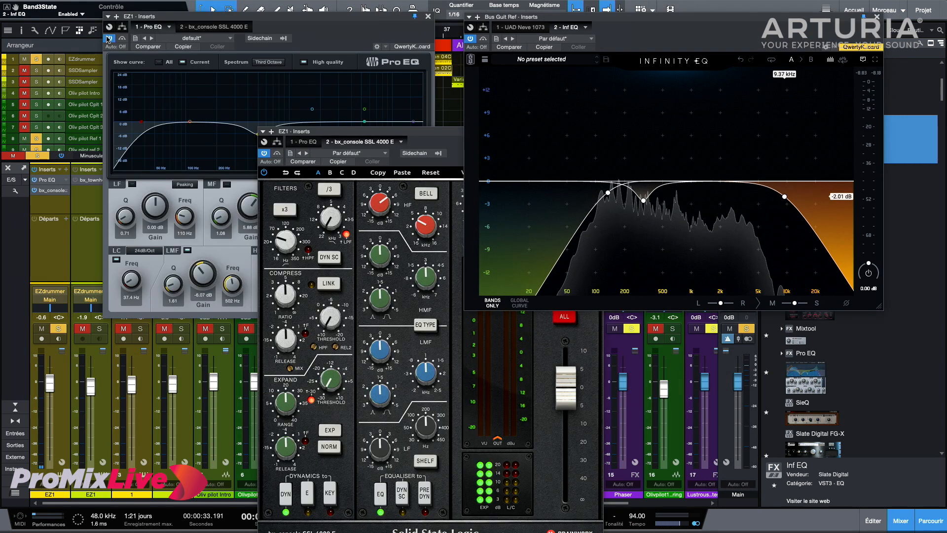
click(109, 38)
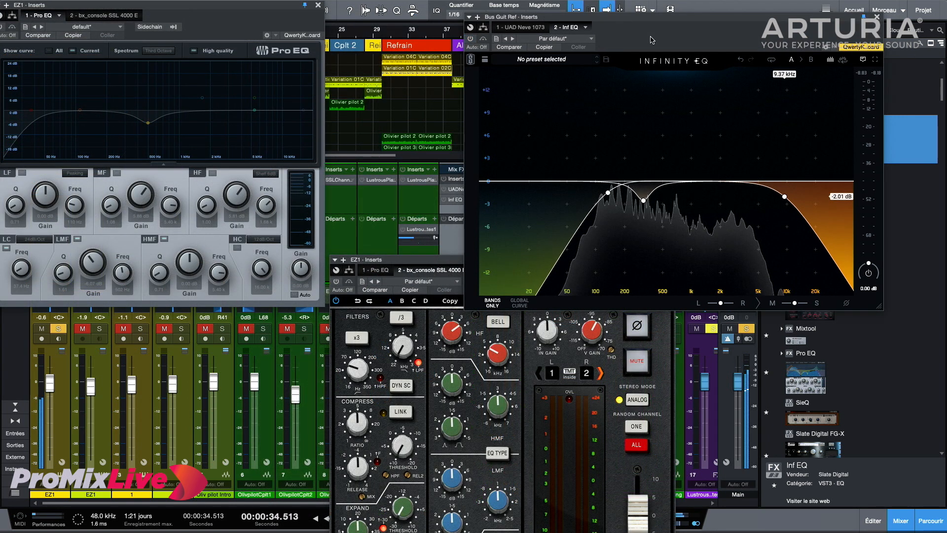
drag(184, 8, 188, 9)
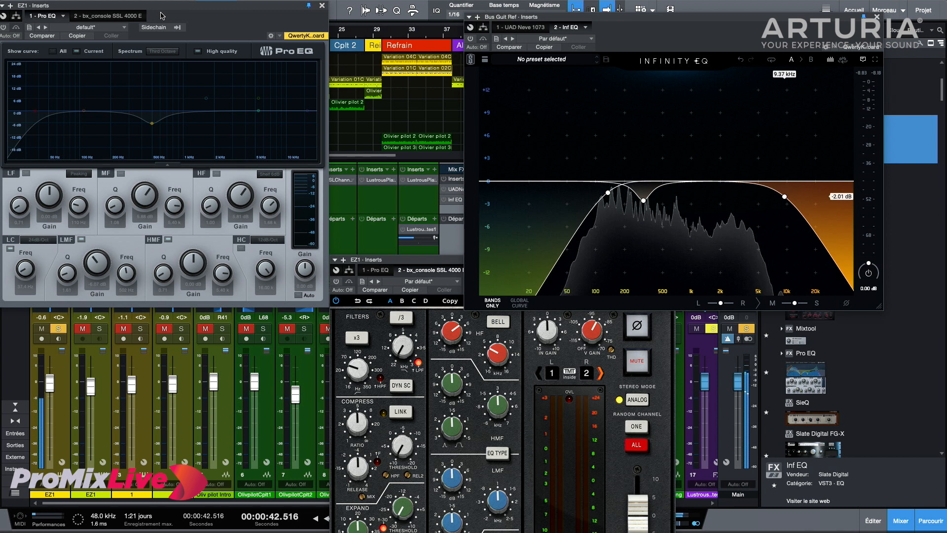
click(3, 27)
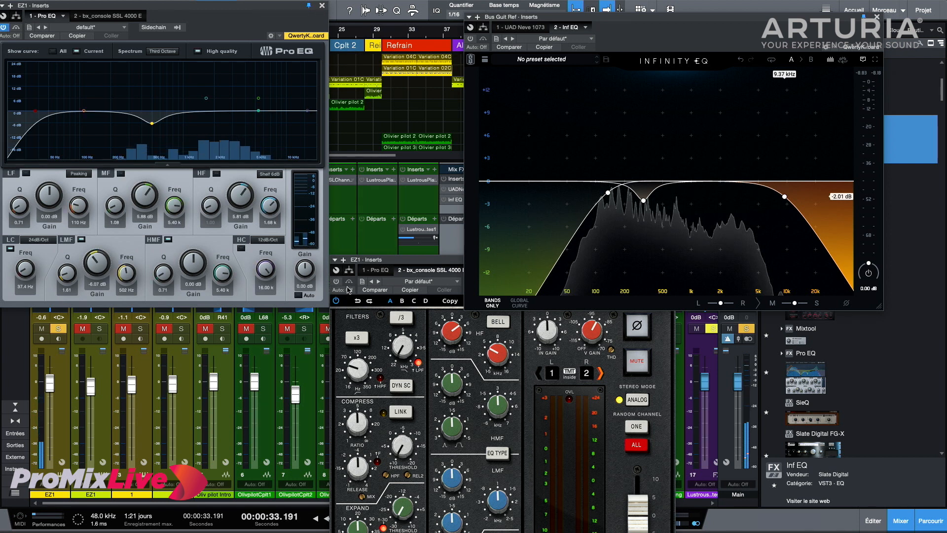
click(645, 42)
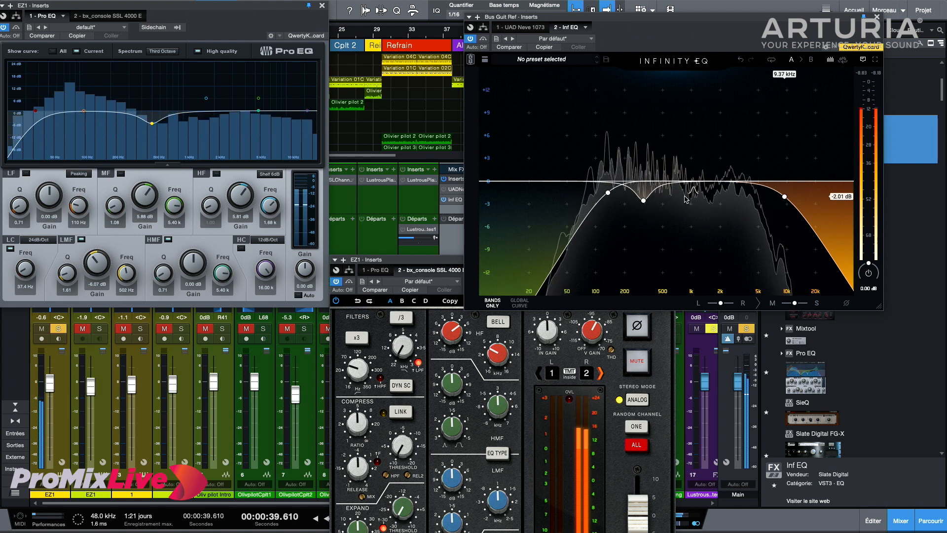
Deepen the guitar bus cut at 313 Hz to -3.31 dB and widen its bandwidth during playback
click(644, 200)
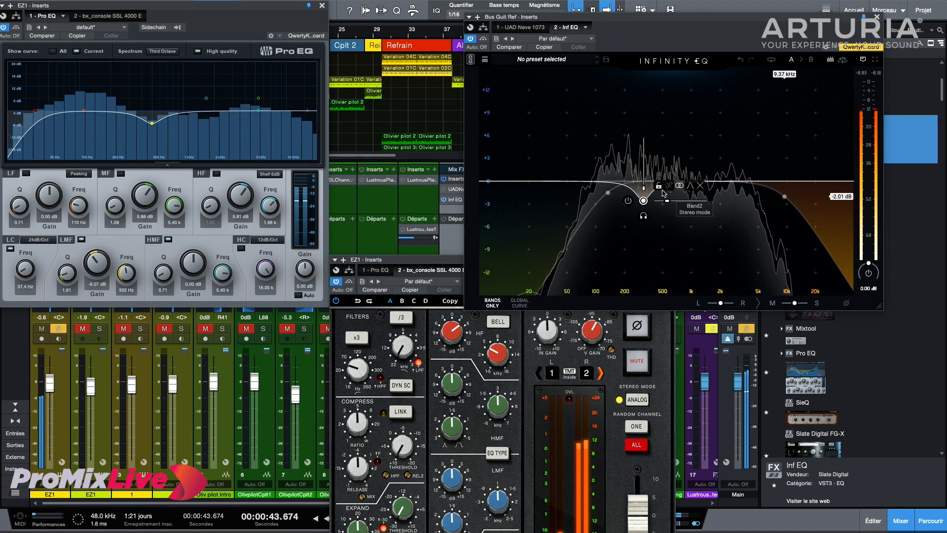
drag(644, 201, 643, 206)
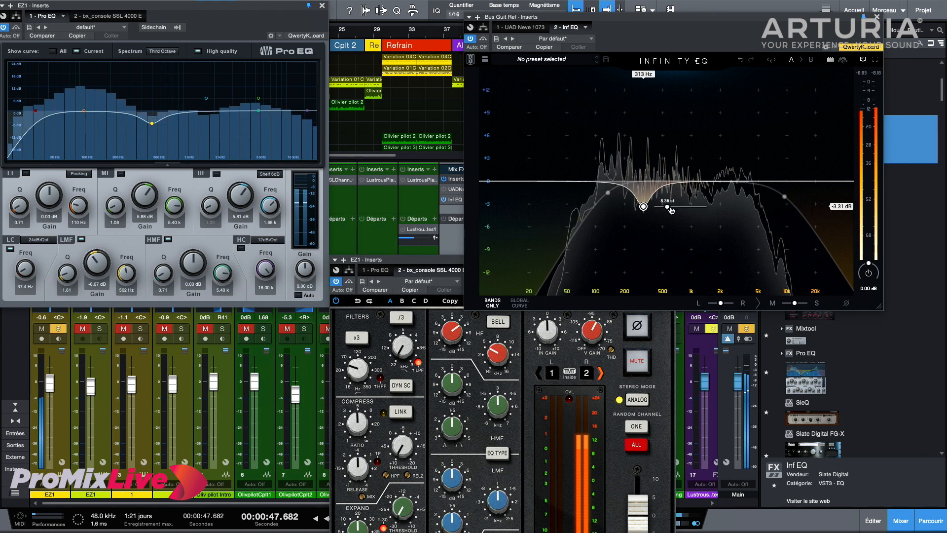
drag(676, 207, 674, 207)
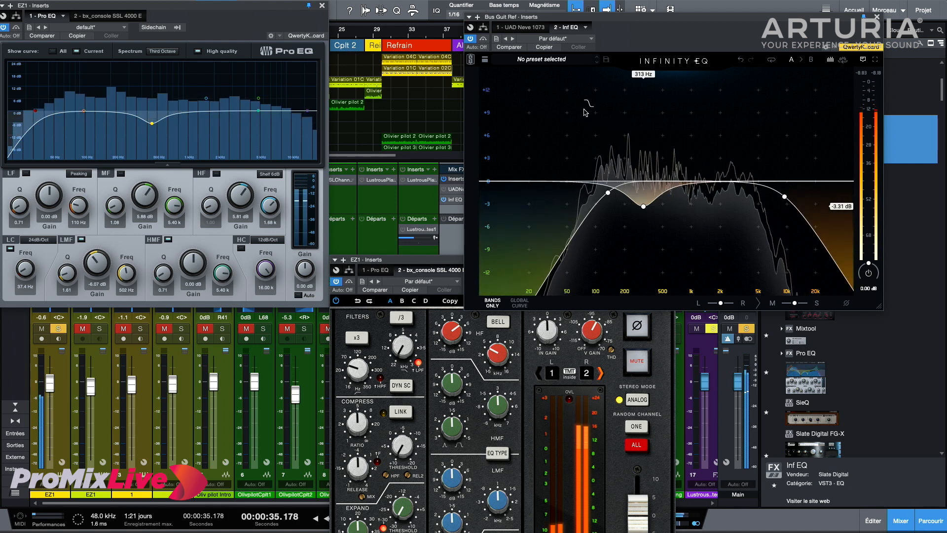
Bypass the drum and guitar bus equalizers during playback and re-enable them to hear the effect of the deeper cut
click(5, 28)
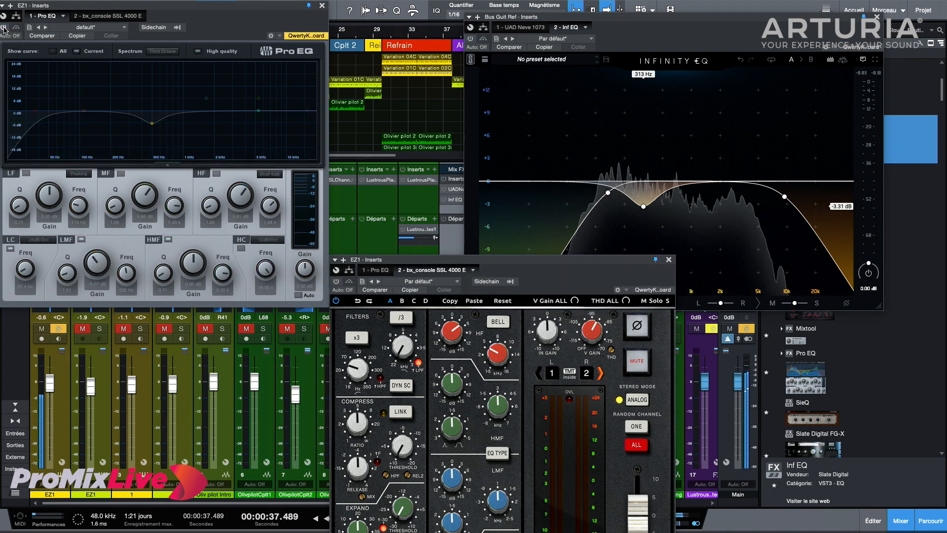
click(5, 28)
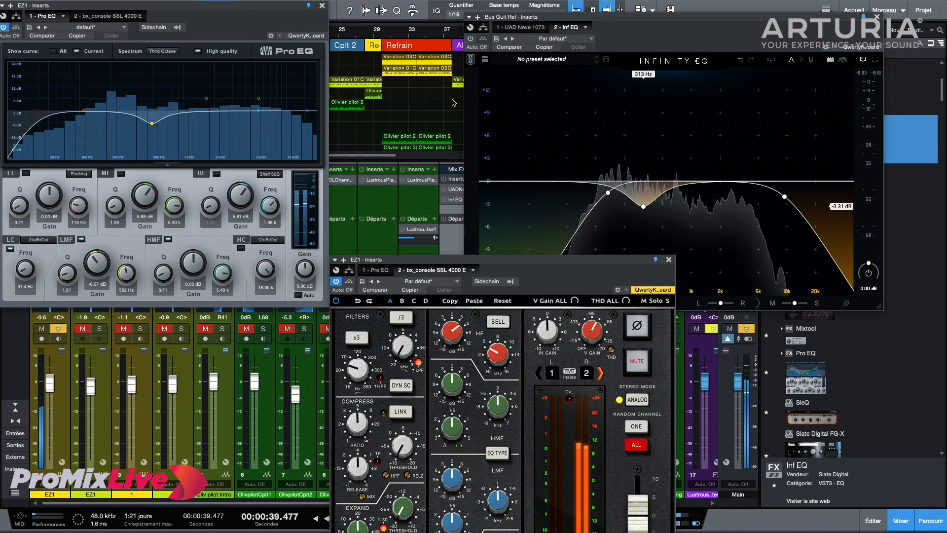
click(471, 39)
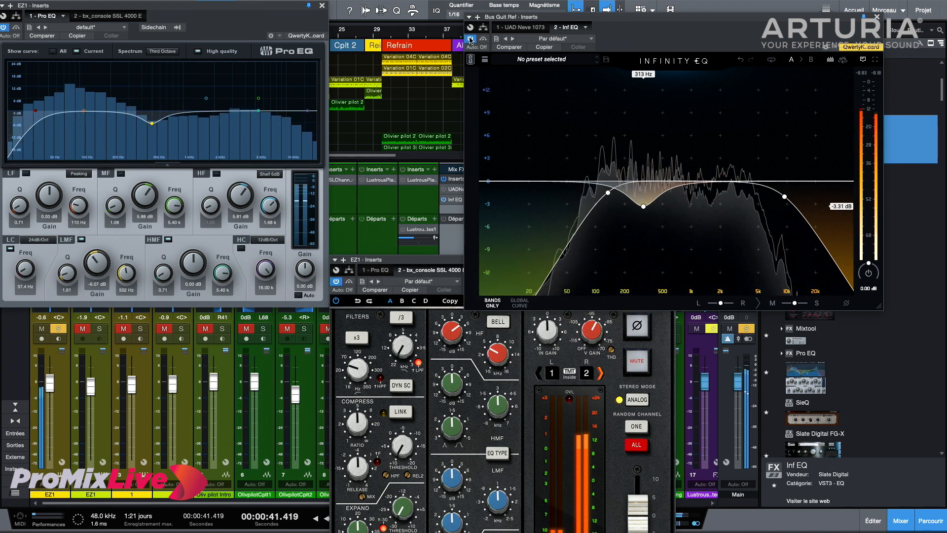